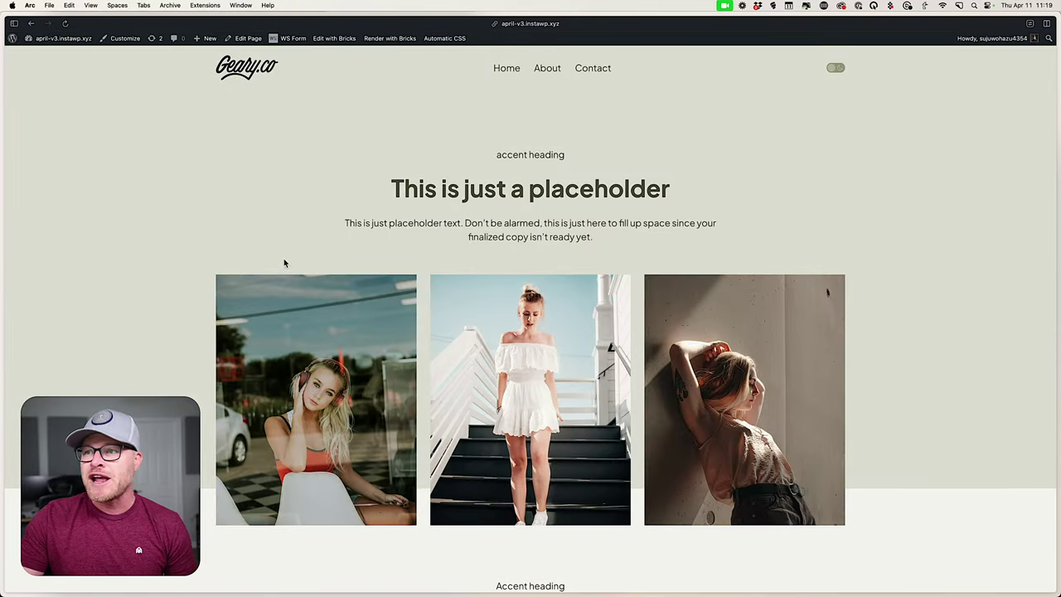
Look through the home page in the light color scheme and in the dark scheme, switching with the header toggle.
scroll(284, 262, down, 5)
scroll(282, 264, up, 3)
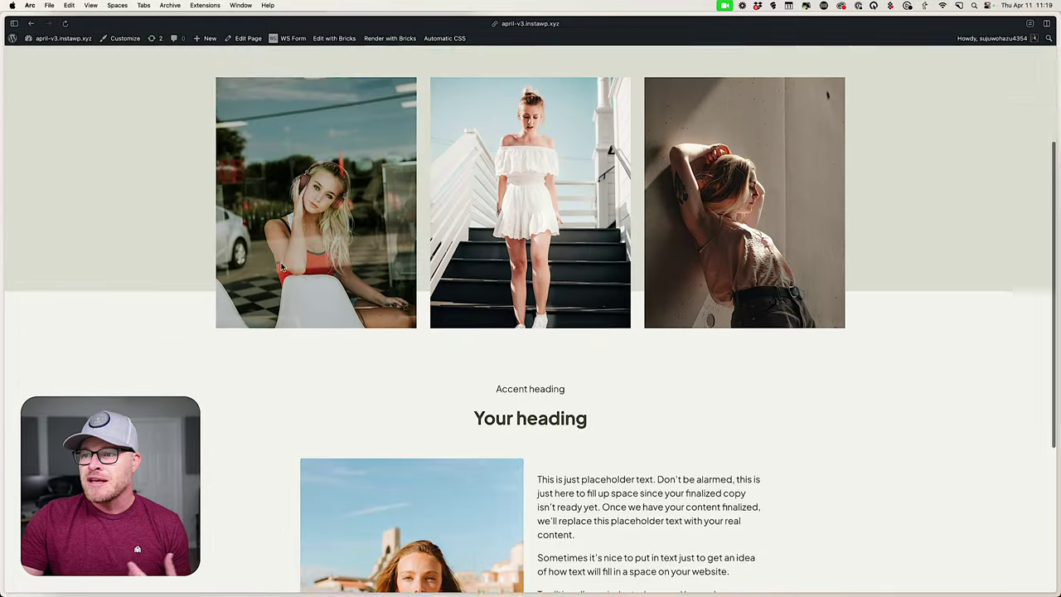
scroll(280, 264, up, 3)
scroll(281, 263, down, 6)
scroll(281, 249, up, 6)
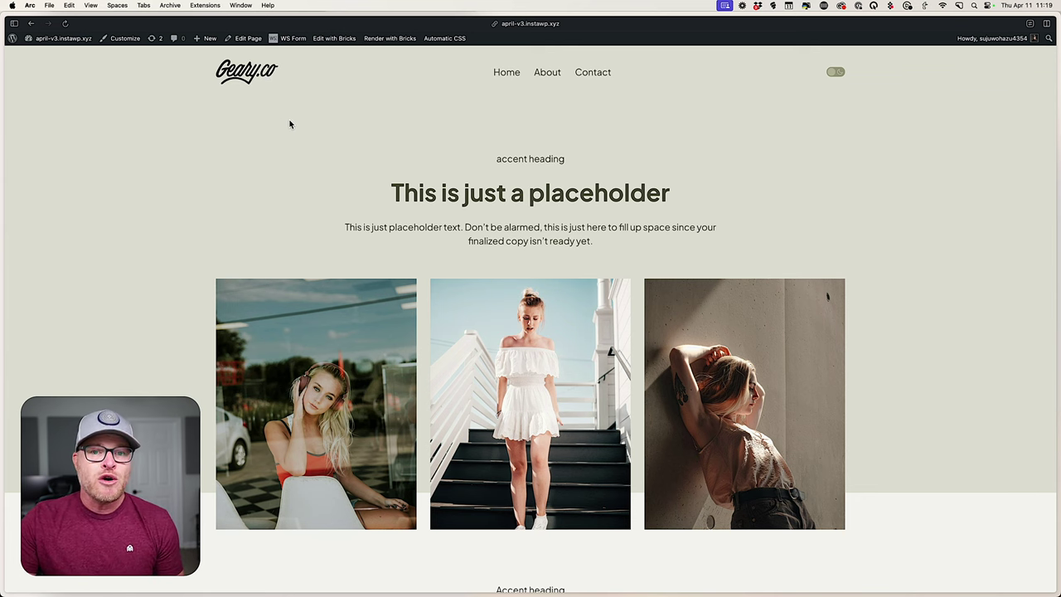
click(834, 71)
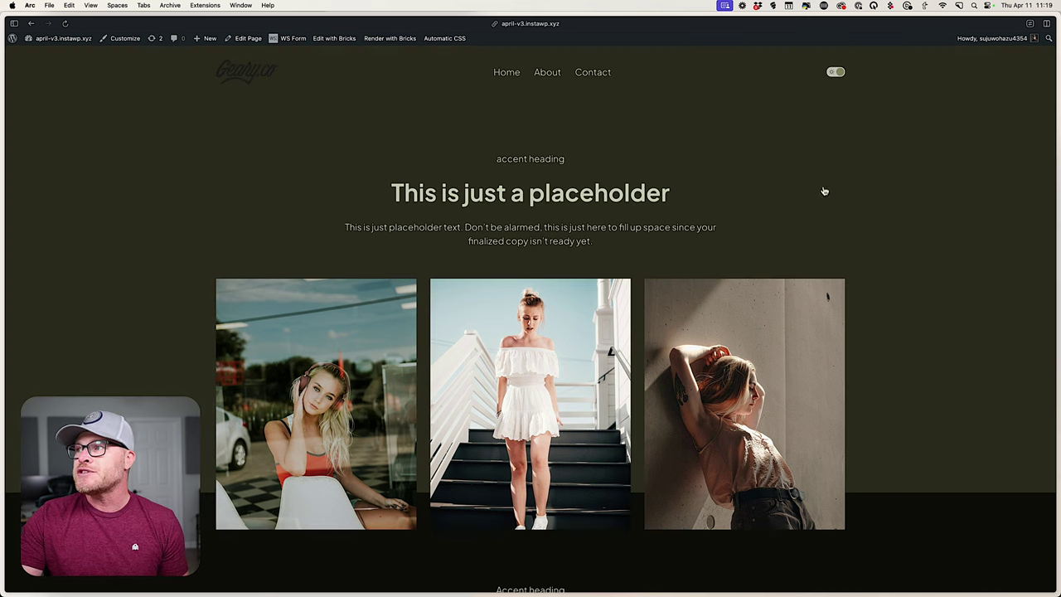
scroll(819, 176, down, 5)
scroll(817, 173, down, 3)
scroll(817, 174, up, 6)
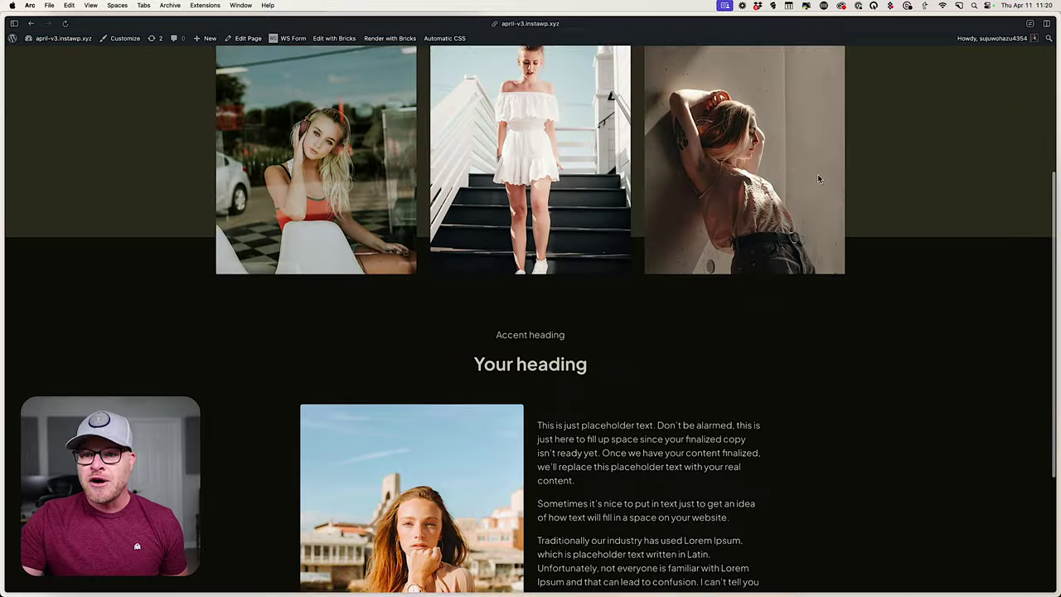
scroll(817, 178, up, 2)
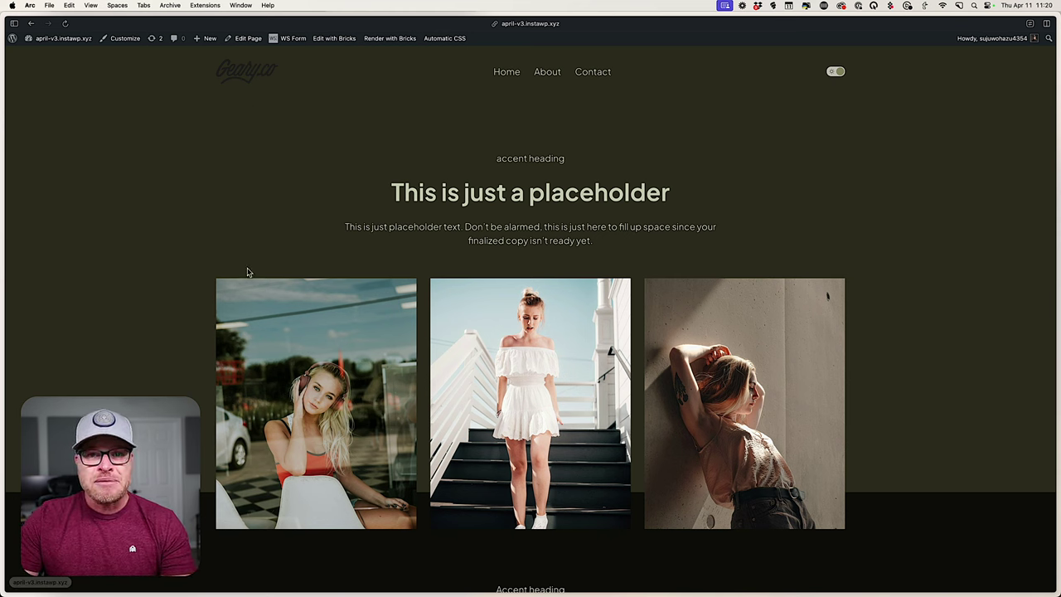
Switch the page repeatedly between the light and dark color schemes with the header toggle, ending on light.
click(835, 71)
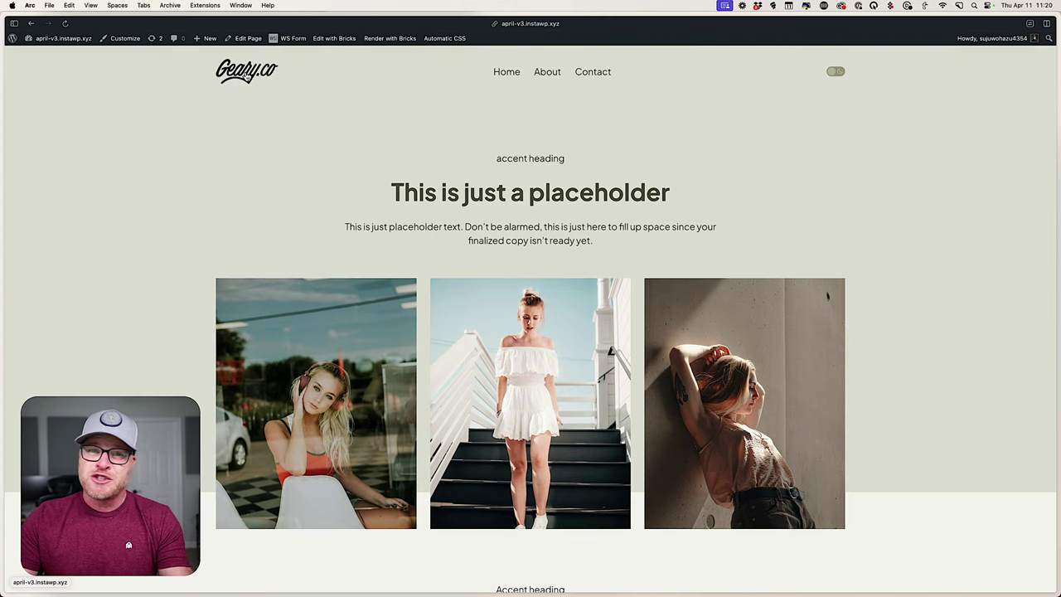
click(836, 72)
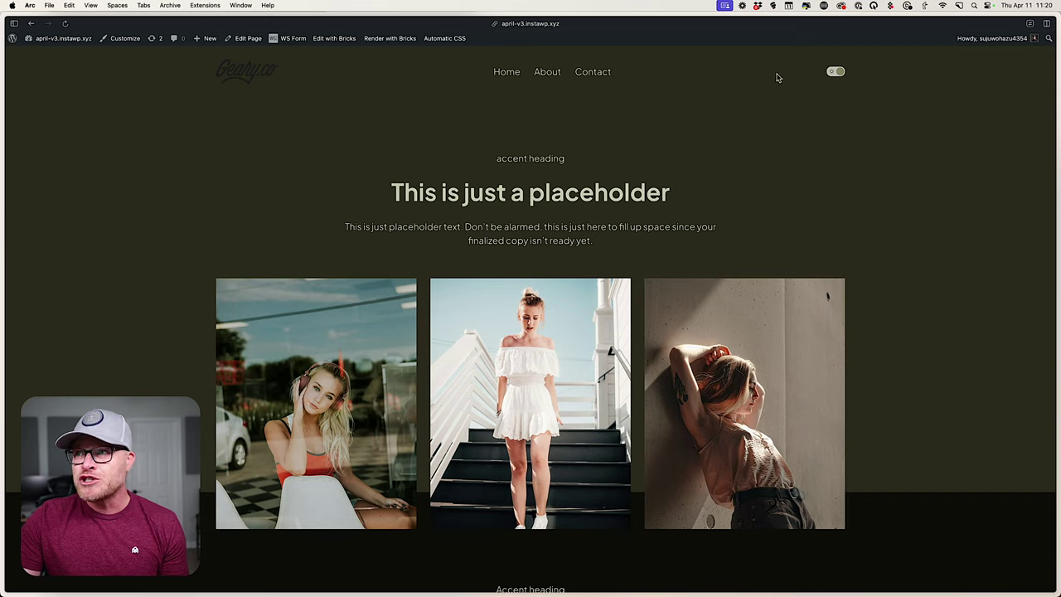
click(836, 71)
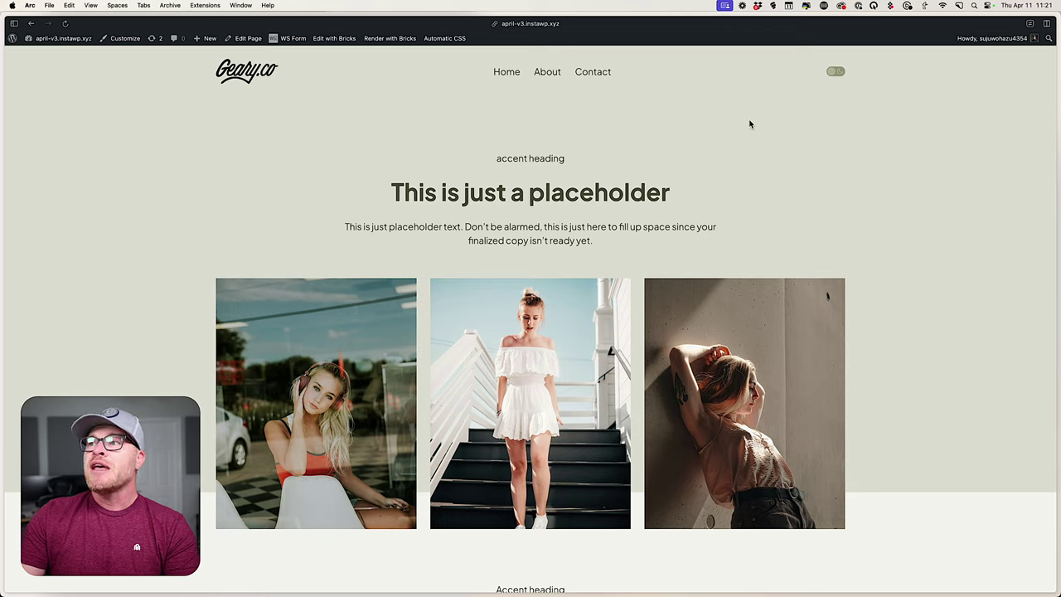
click(835, 72)
click(836, 74)
click(836, 75)
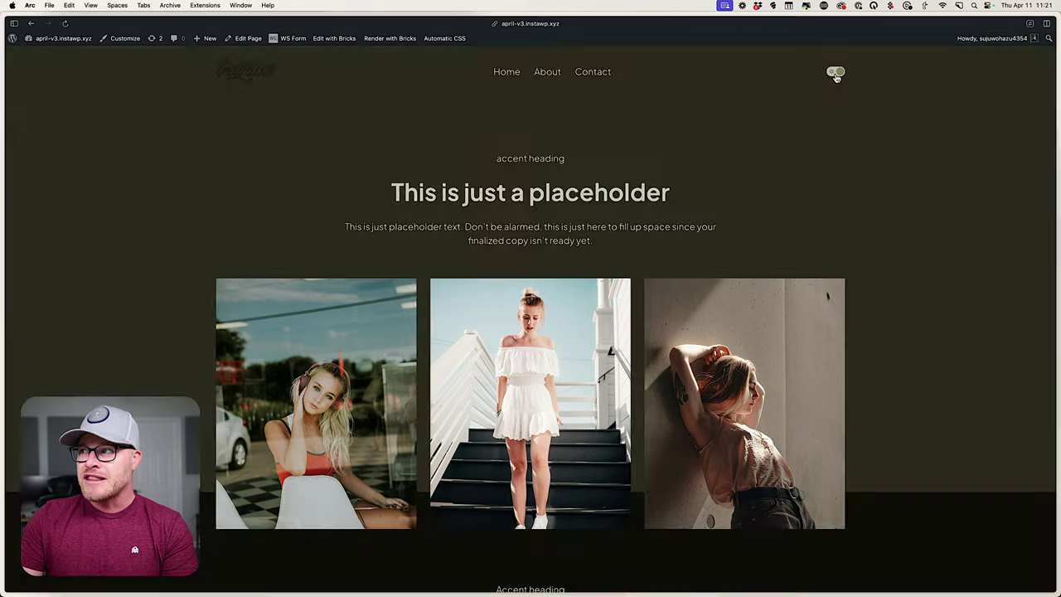
click(836, 74)
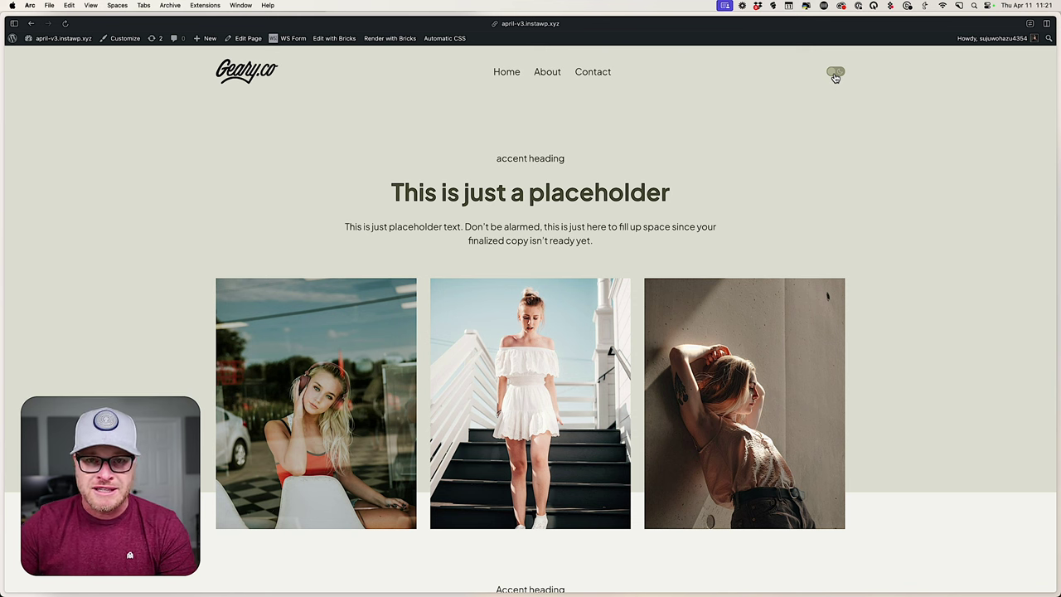
click(835, 74)
click(835, 74)
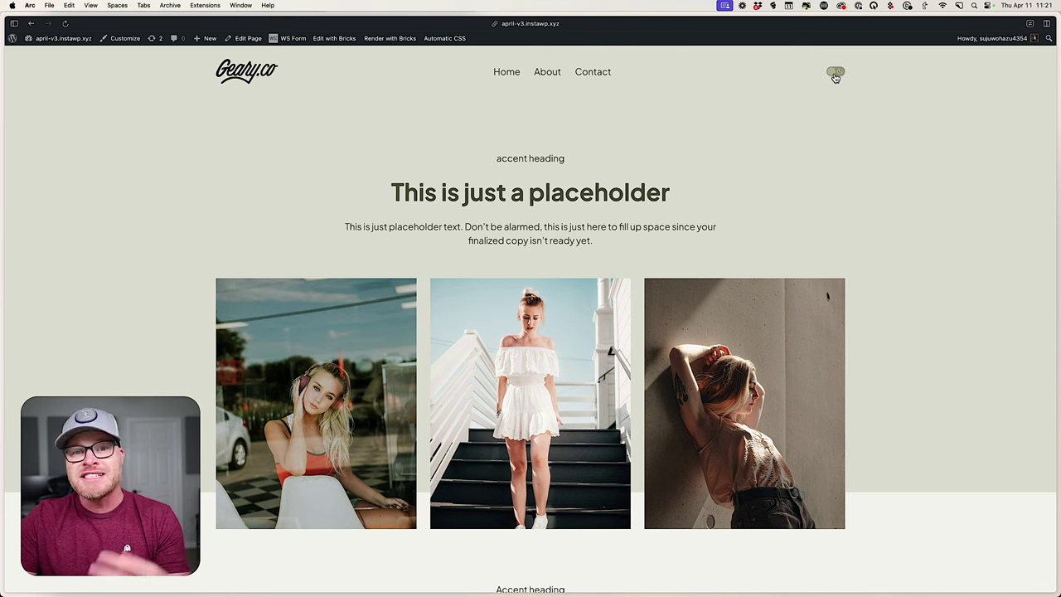
right_click(235, 217)
click(273, 335)
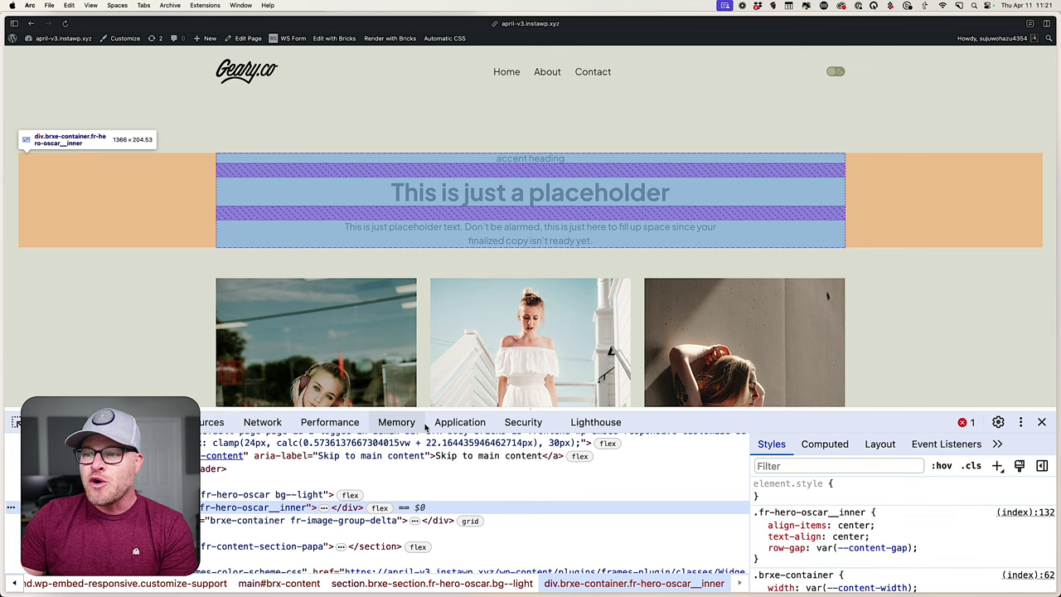
click(460, 422)
drag(552, 409, 565, 203)
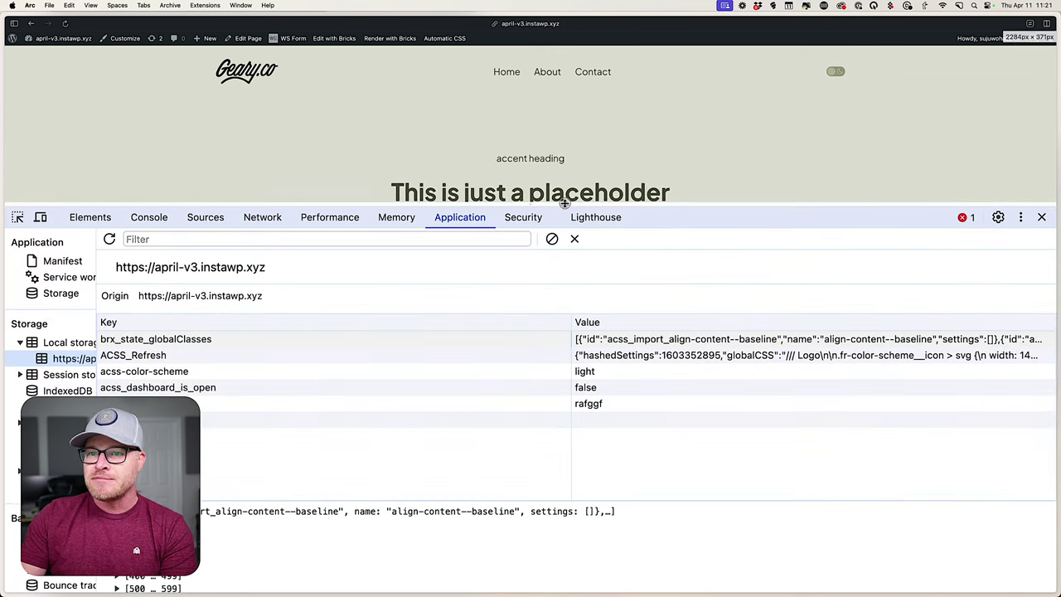
drag(96, 336, 206, 338)
click(74, 342)
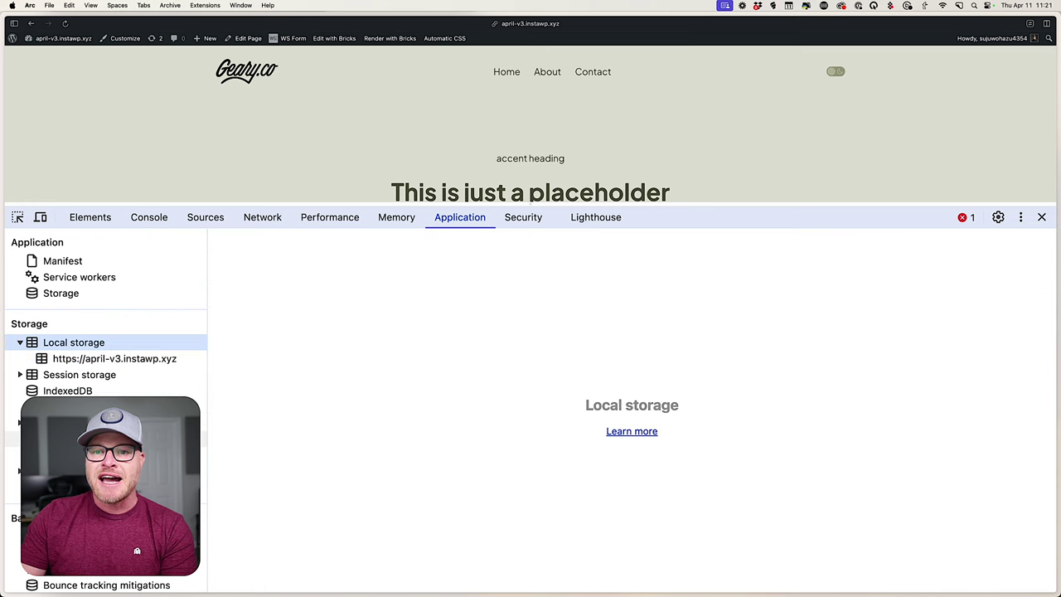
click(132, 359)
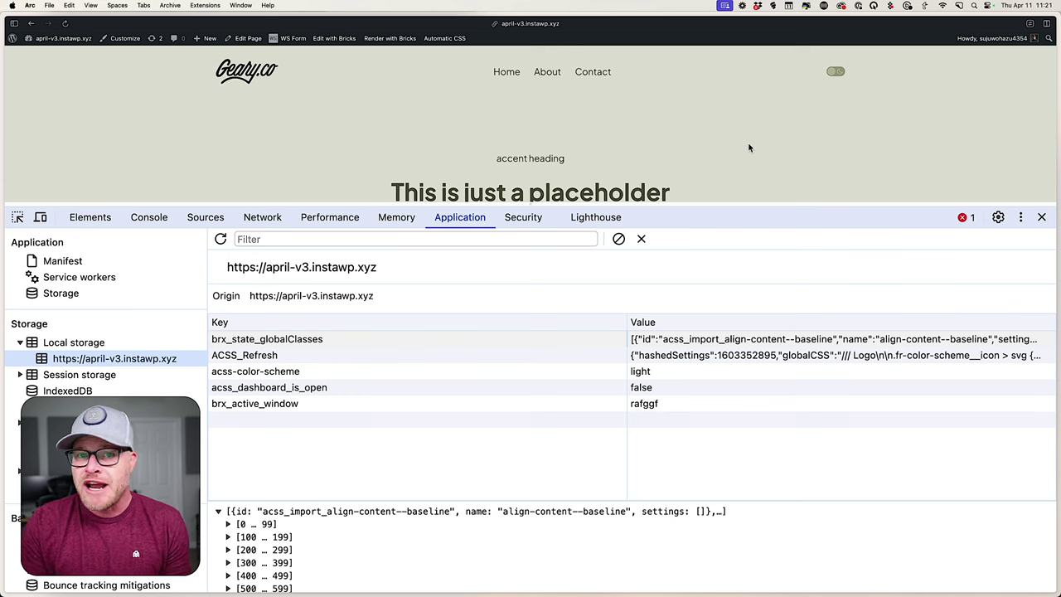
Check the acss-color-scheme entry, clear the site's local storage and close the developer tools.
click(645, 374)
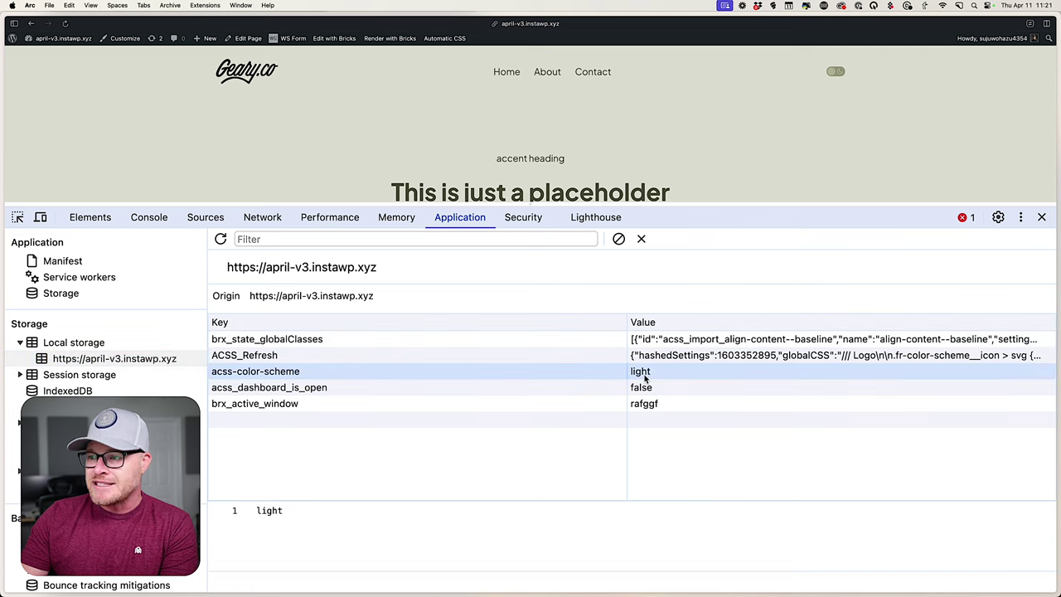
click(136, 368)
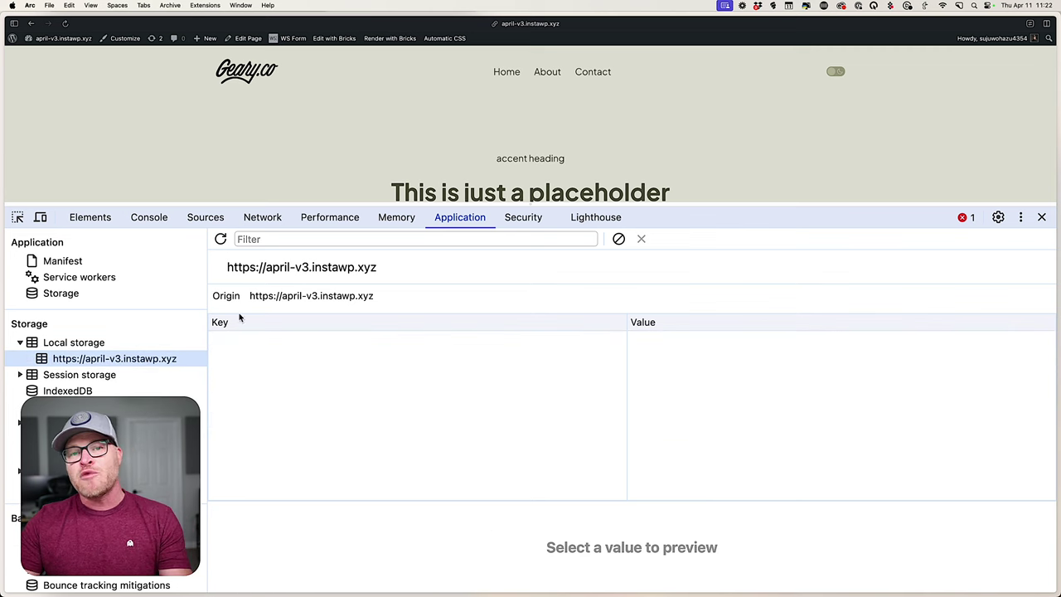
click(1041, 217)
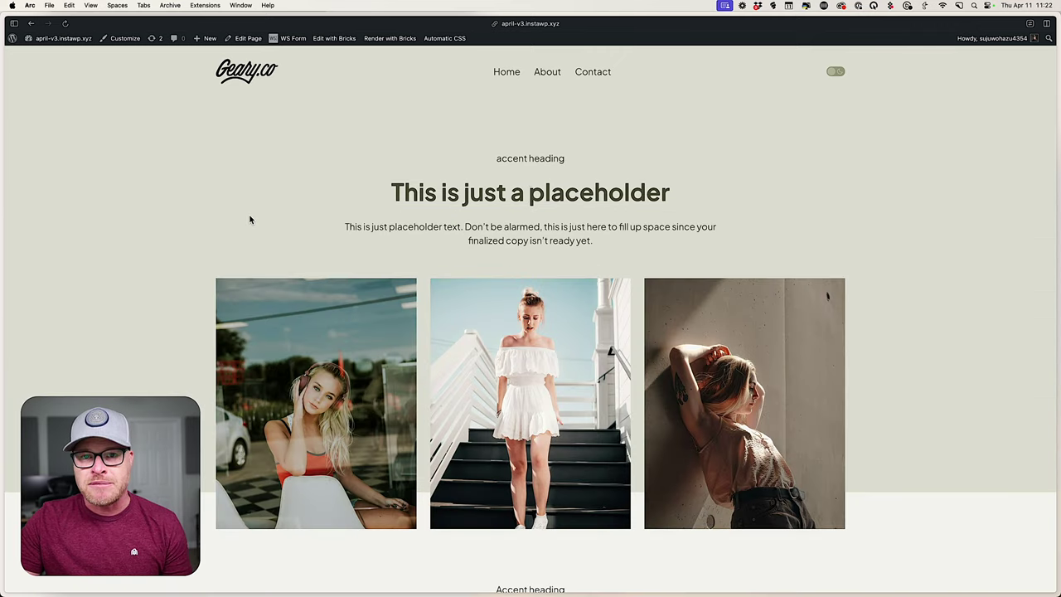
Check the Auto Color Scheme setting in the Automatic.css Color Palette and close the dashboard.
key(ctrl+shift+d)
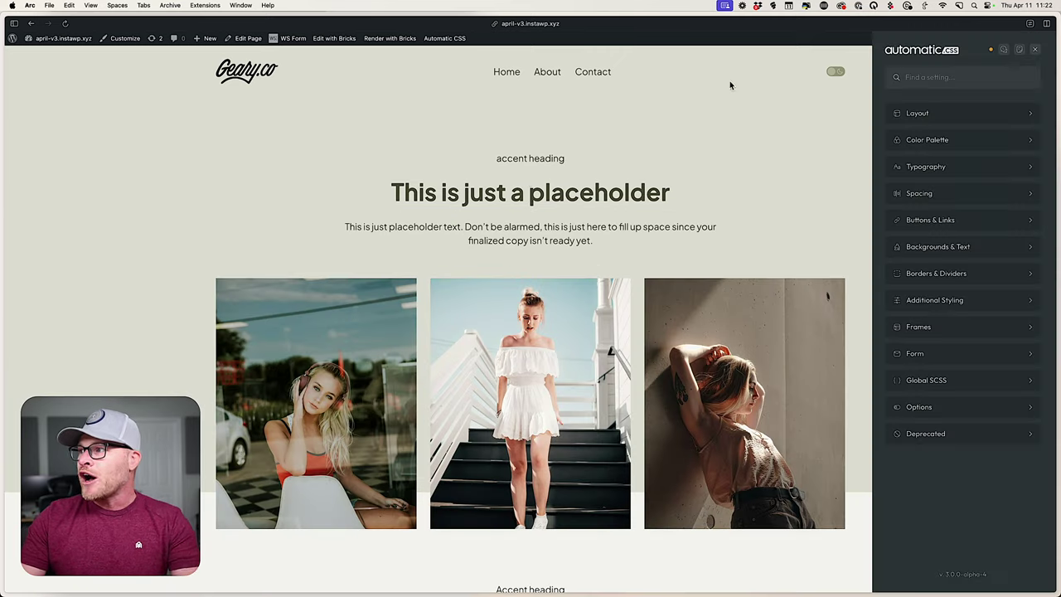
click(930, 140)
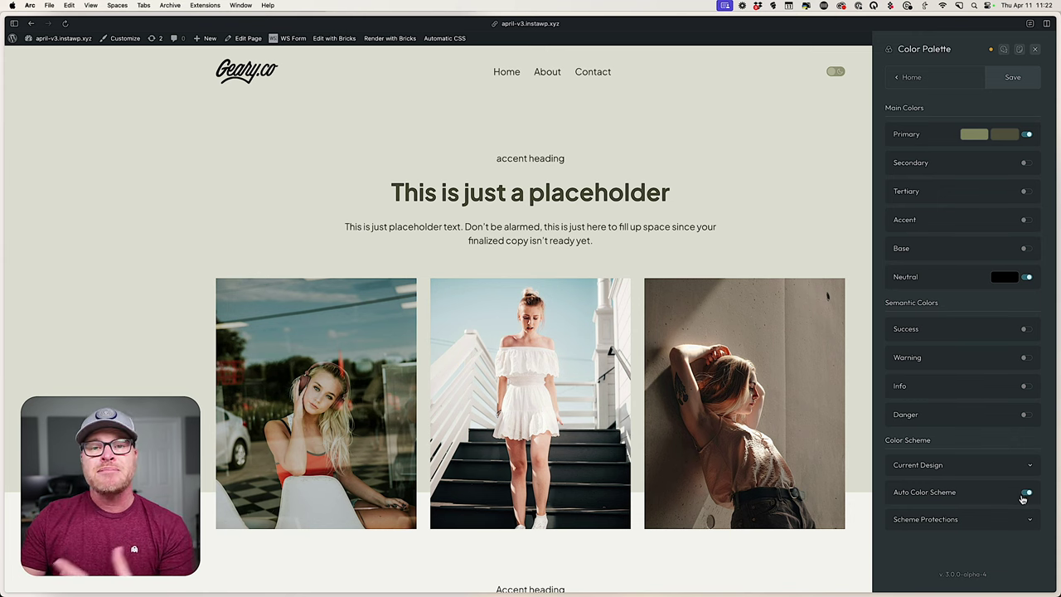
click(1034, 49)
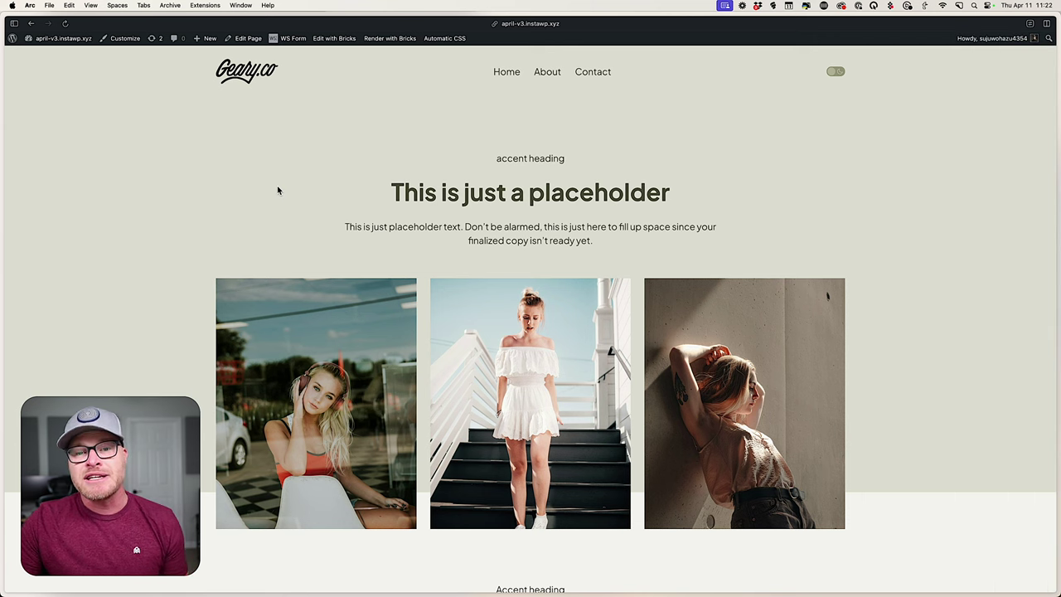
Set the macOS appearance to Dark in System Settings, and reload the page in Arc.
mouse_move(659, 584)
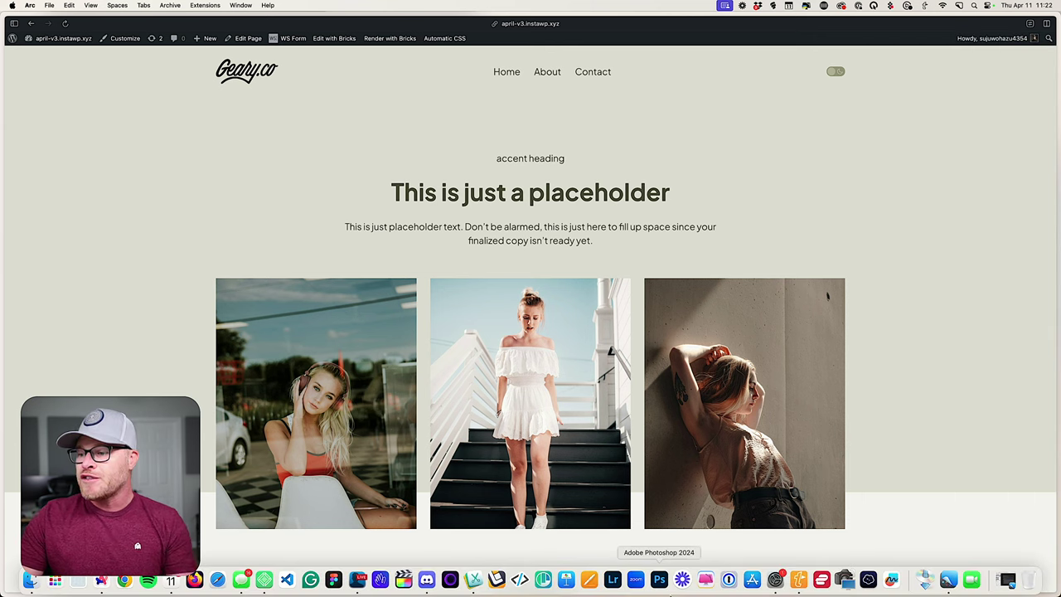
click(775, 579)
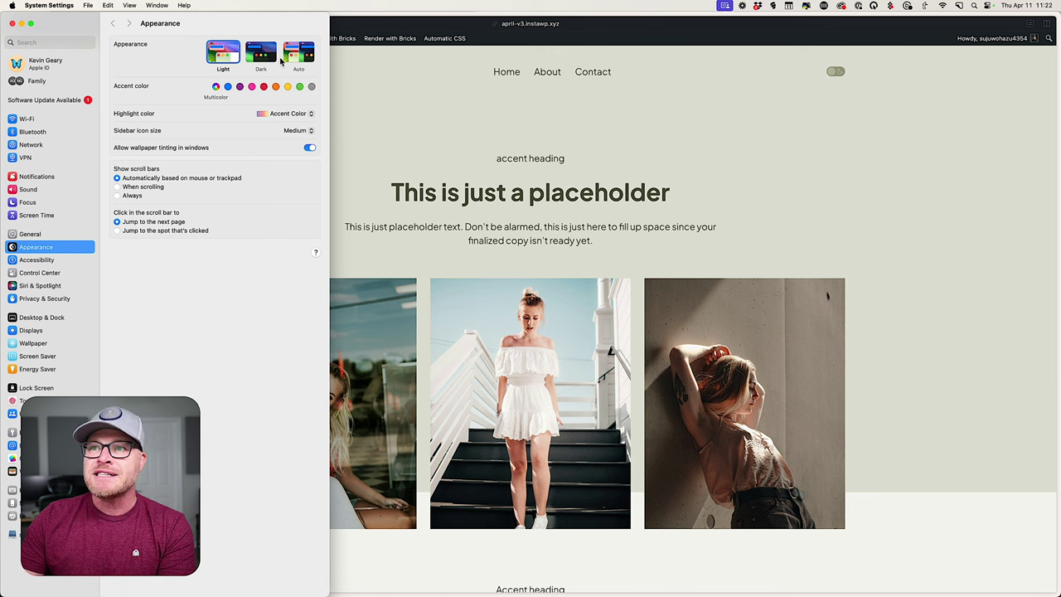
click(262, 56)
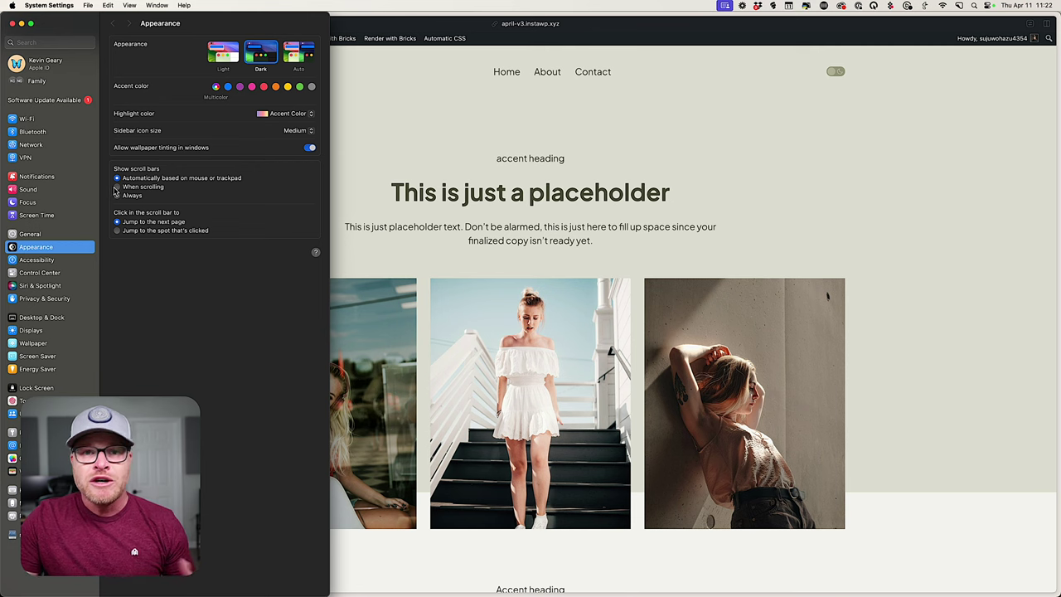
click(402, 142)
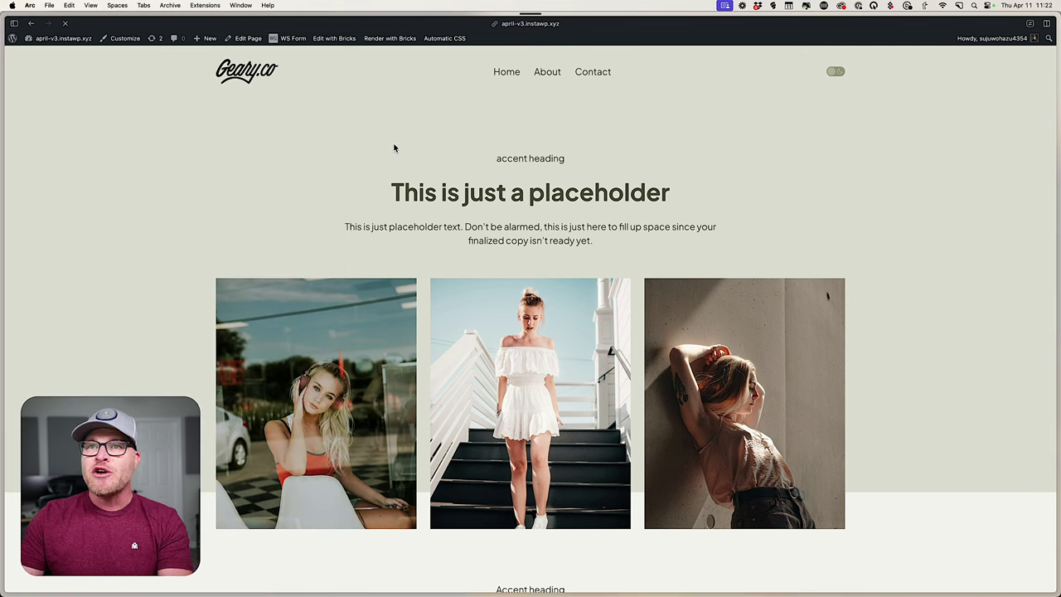
key(super+r)
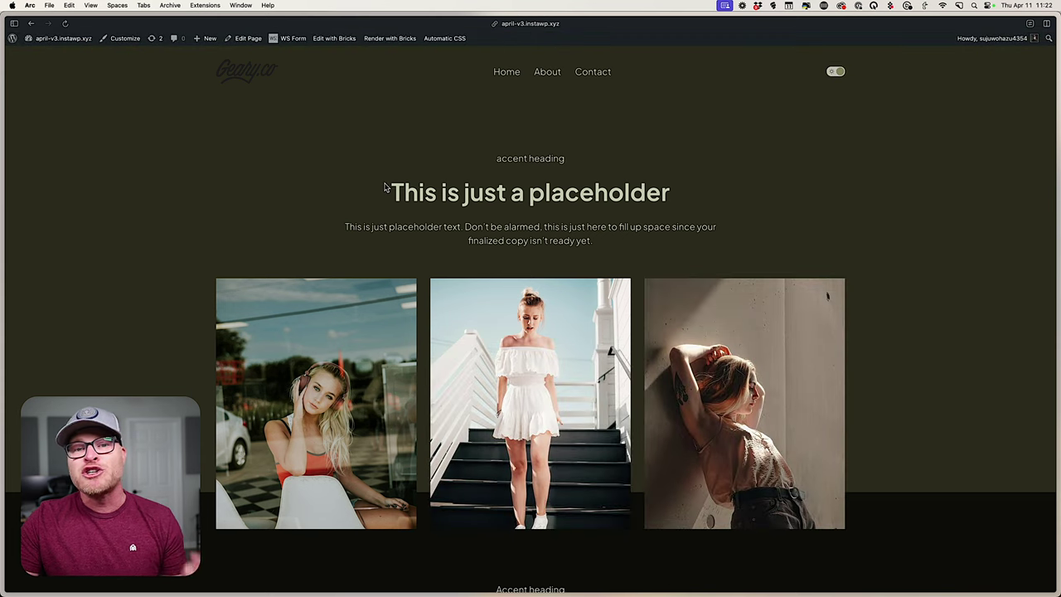
Set the macOS appearance to Light in System Settings, and reload the page in Arc.
mouse_move(636, 585)
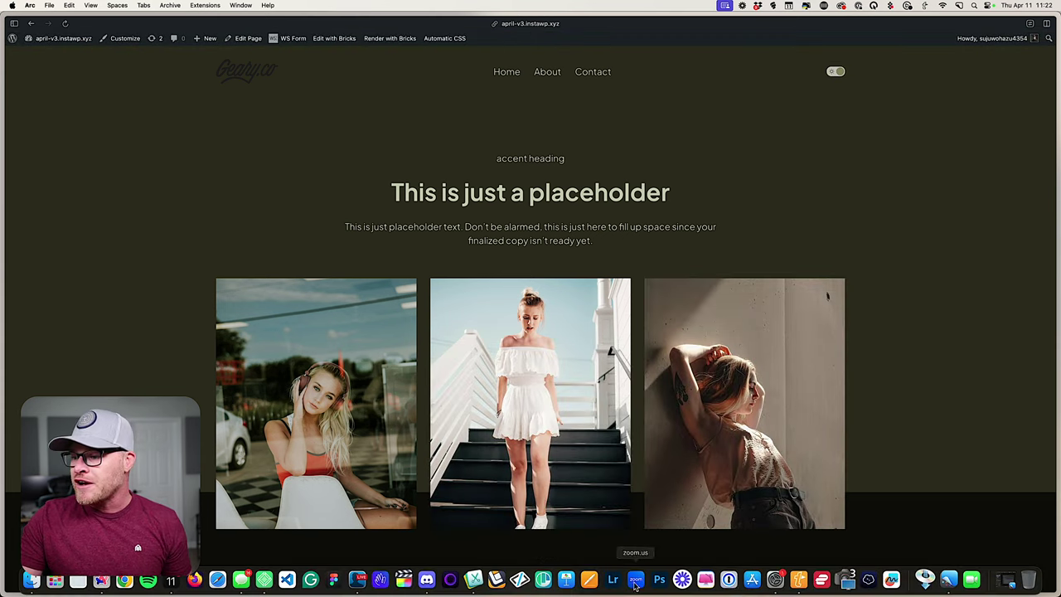
click(776, 579)
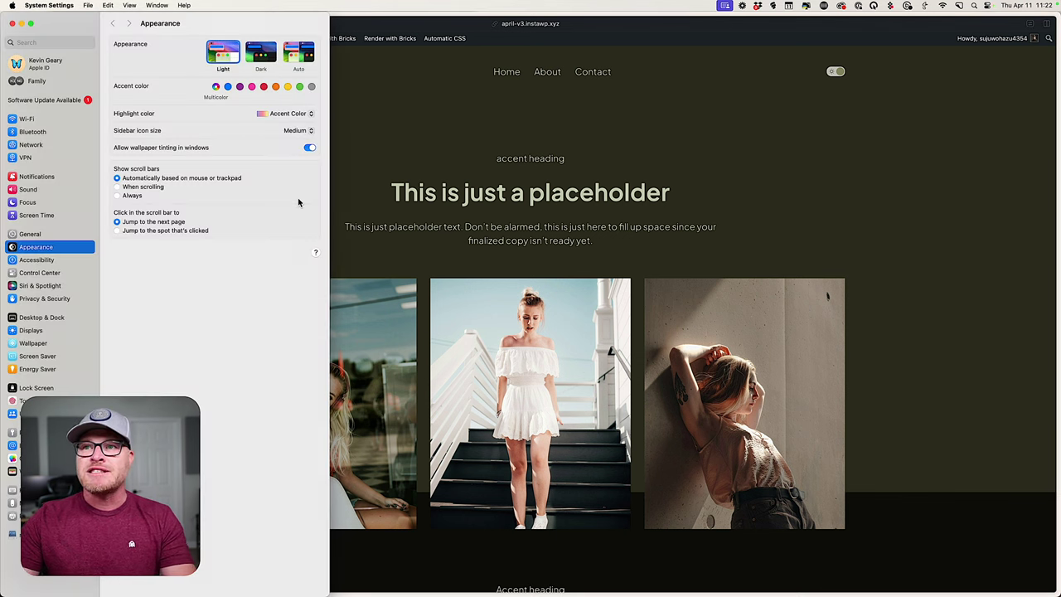
click(374, 137)
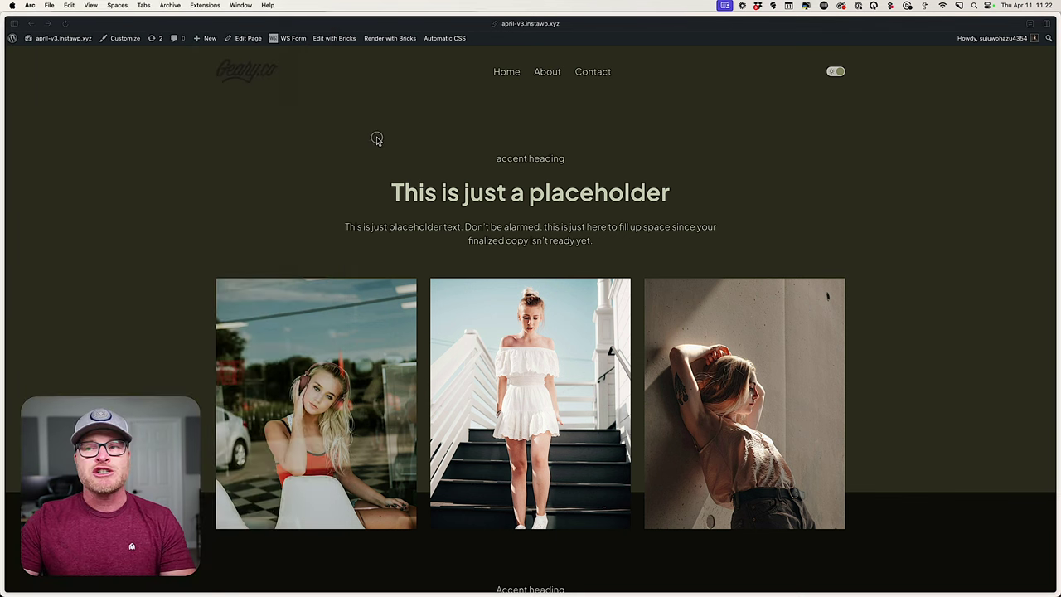
key(super+r)
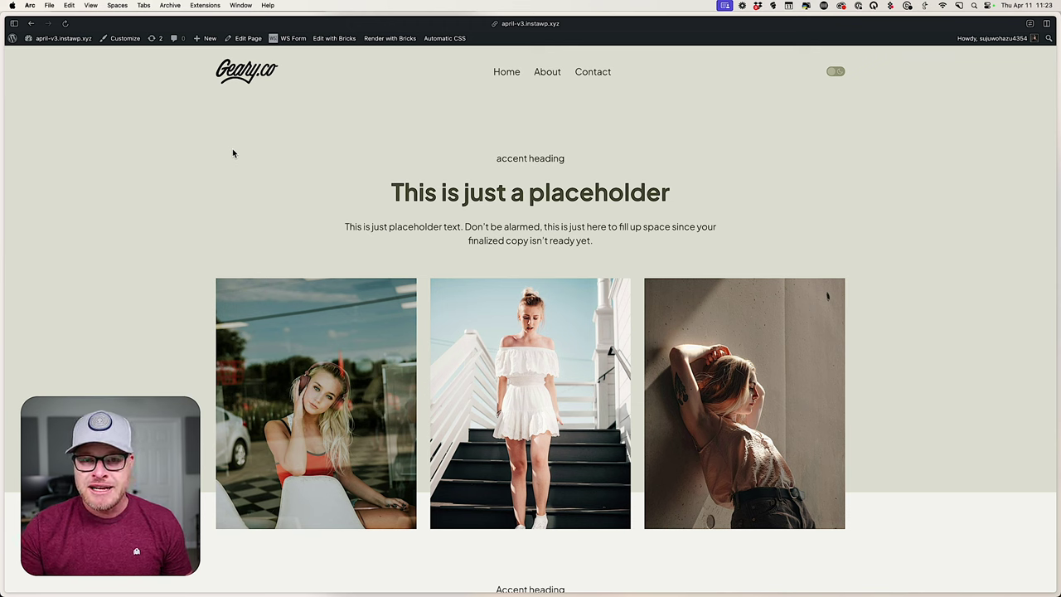
Open the header for editing in Bricks, expand its structure and select the Logo element inside Logo Wrapper.
click(334, 38)
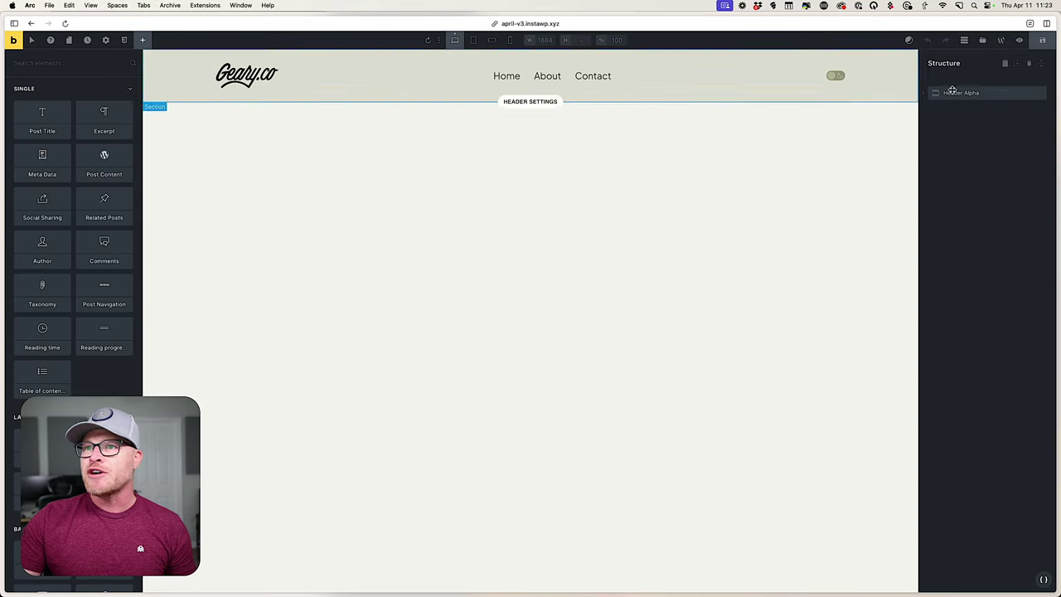
click(1042, 66)
click(968, 141)
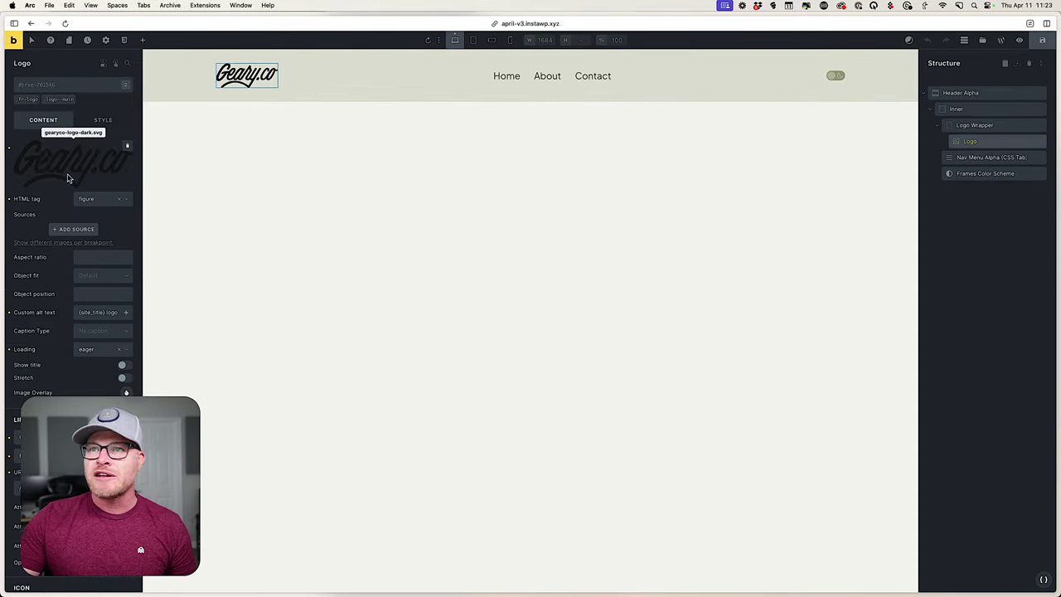
View the logo images available in the media library for the Logo element and close the library without choosing one.
click(42, 154)
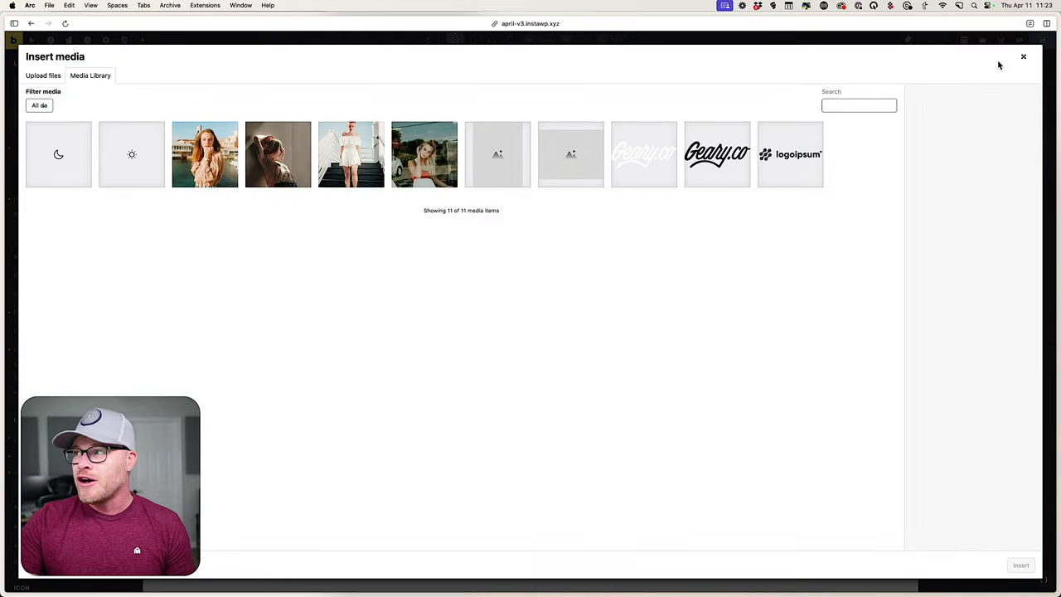
click(1023, 56)
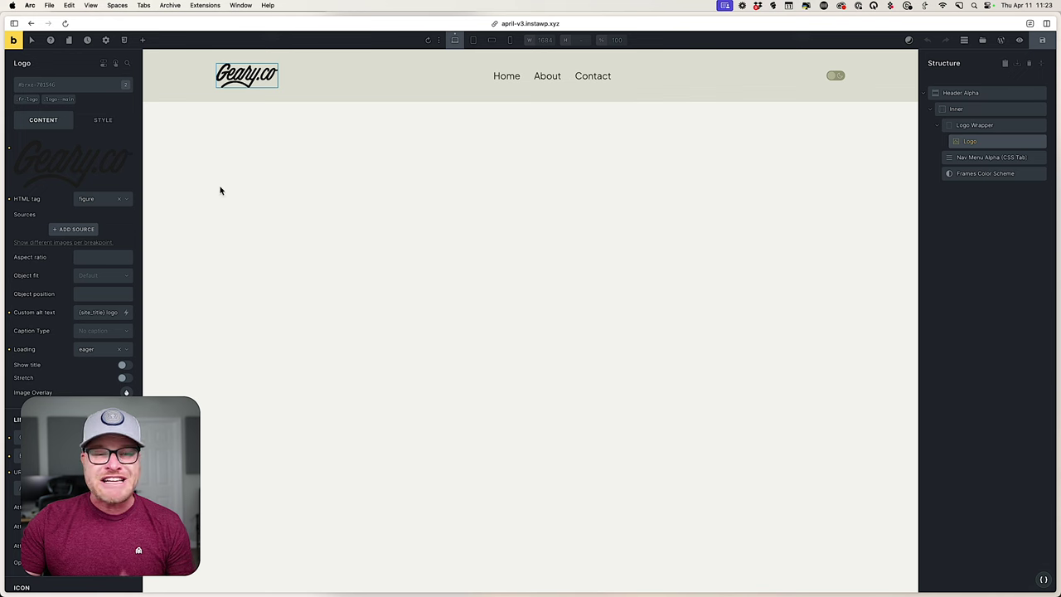
mouse_move(94, 171)
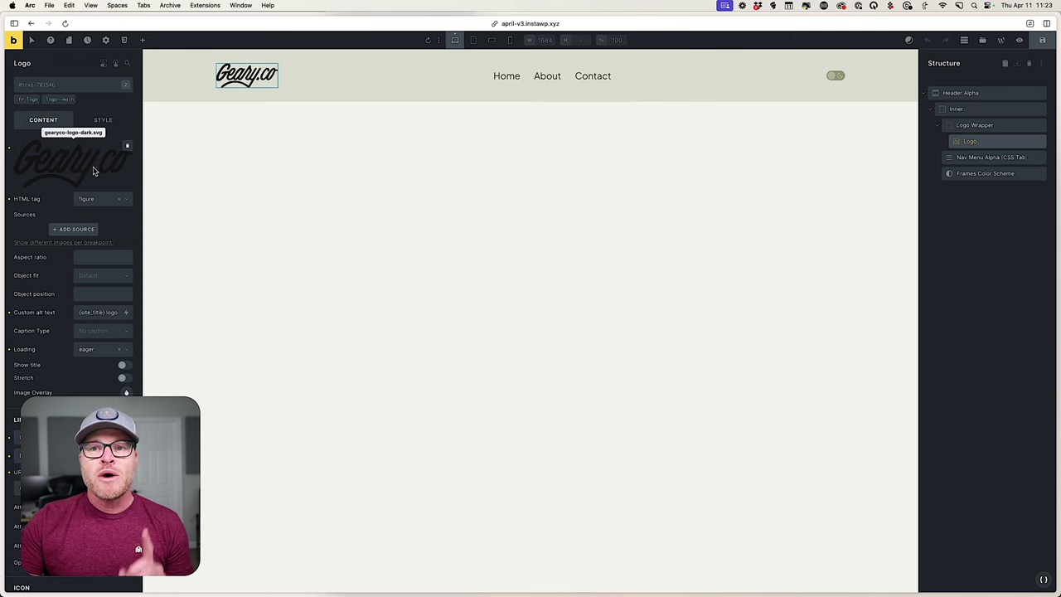
Set the Logo's HTML tag to picture and add a custom media query source with (prefers-color-scheme: light).
click(83, 200)
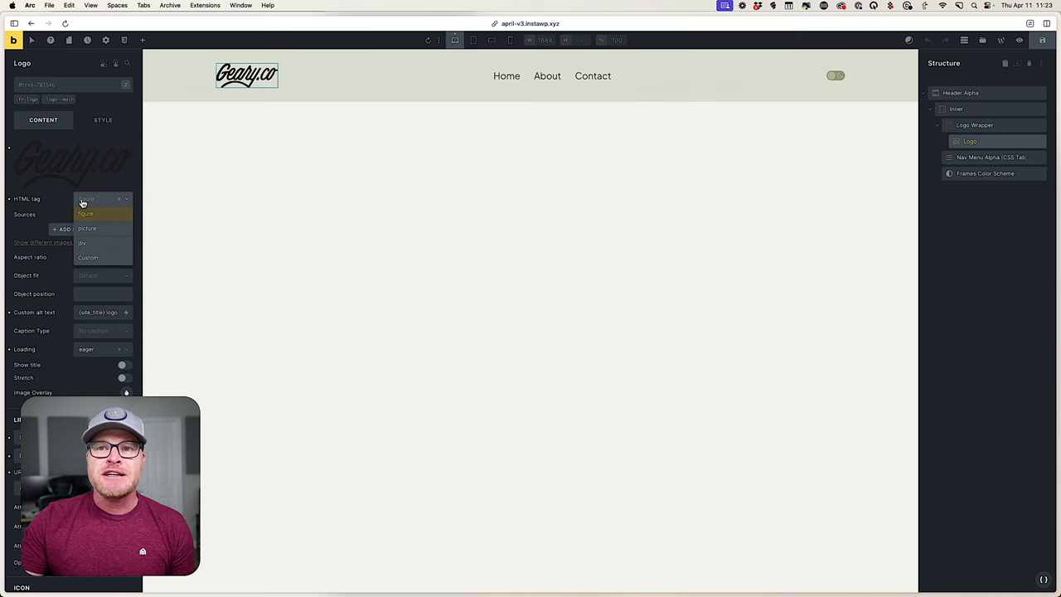
click(86, 229)
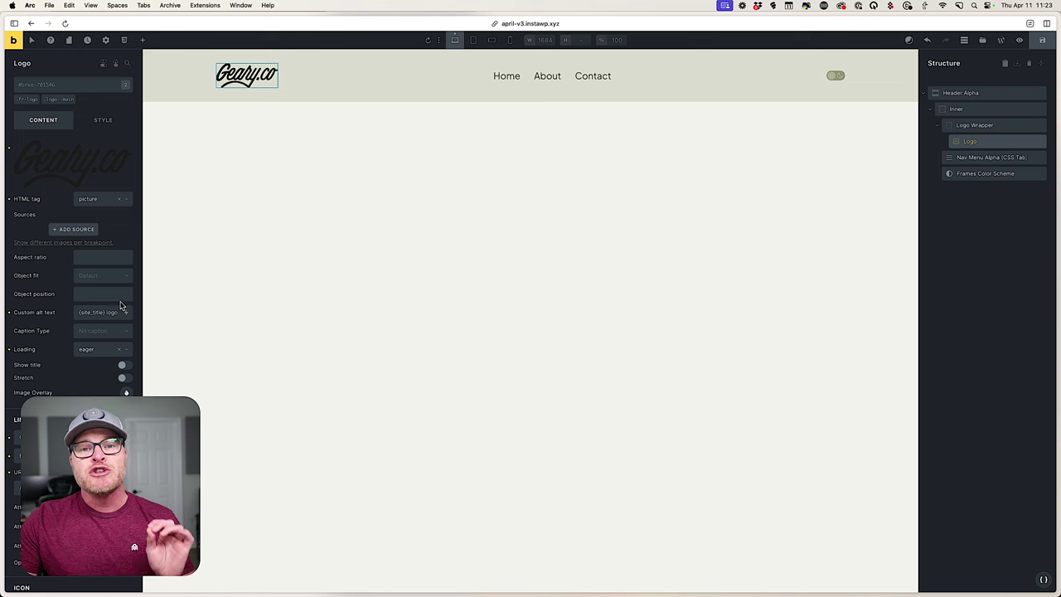
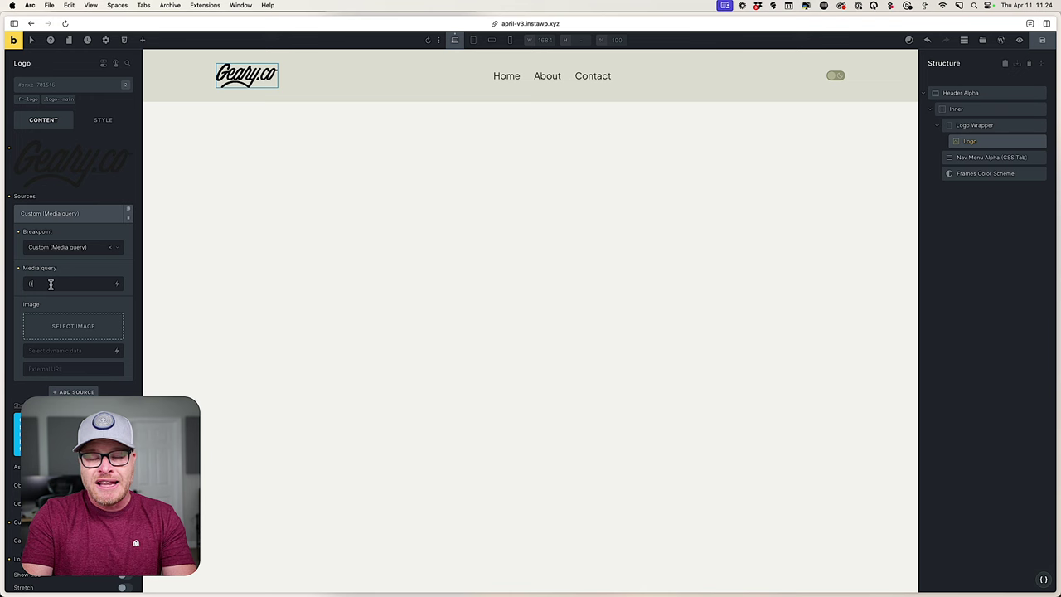
text(prefers-color-scheme: )
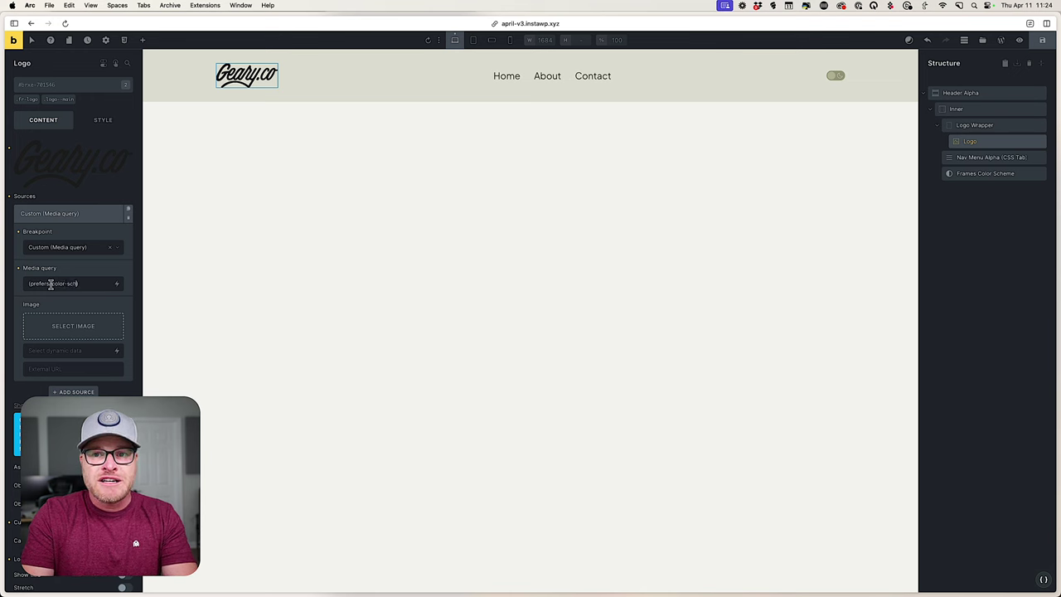
text(light)
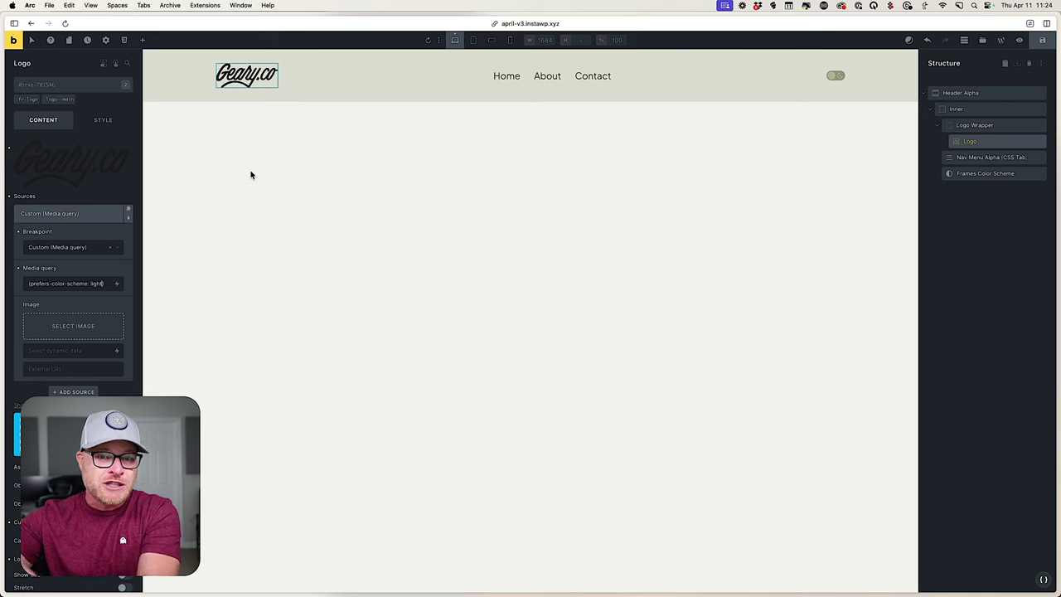
Assign gearyco-logo-dark.svg from the media library as the image of the light color scheme source.
click(77, 327)
click(716, 155)
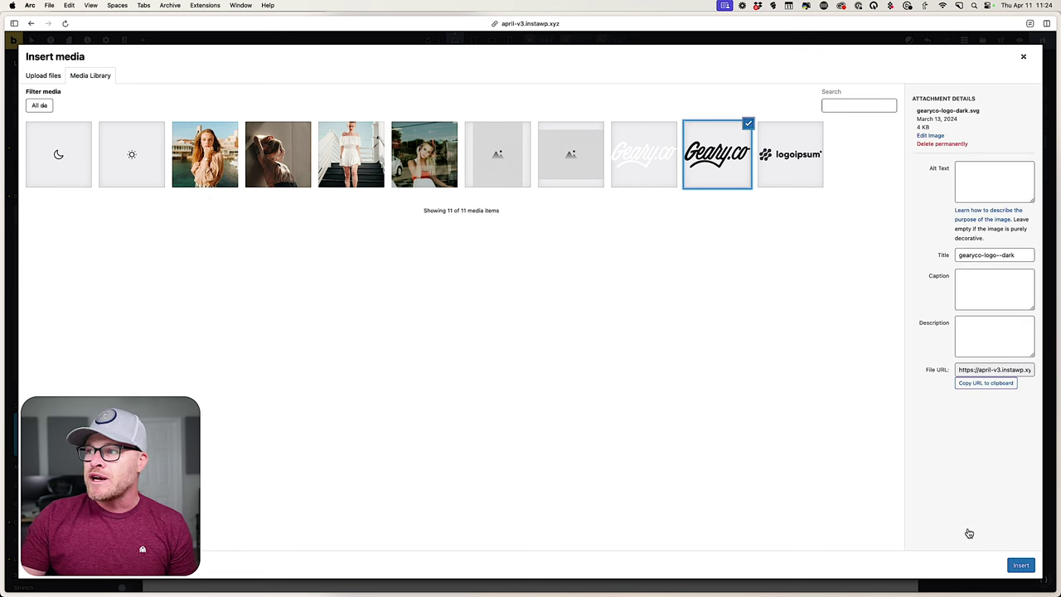
click(1020, 565)
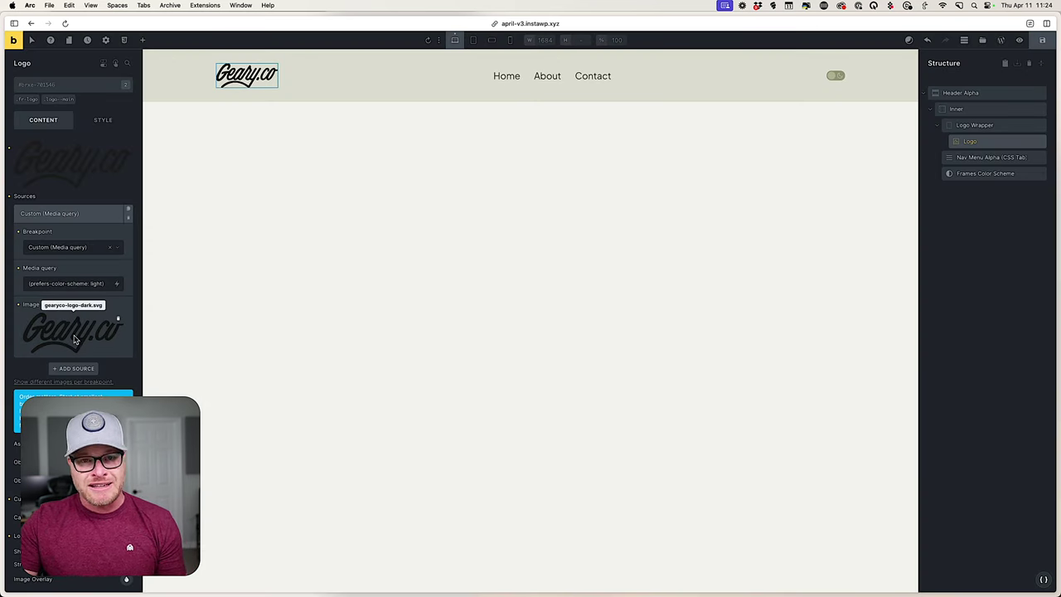
Add a second source with the Custom (Media query) breakpoint and assign gearyco-logo-white.svg as its image.
click(88, 213)
click(76, 232)
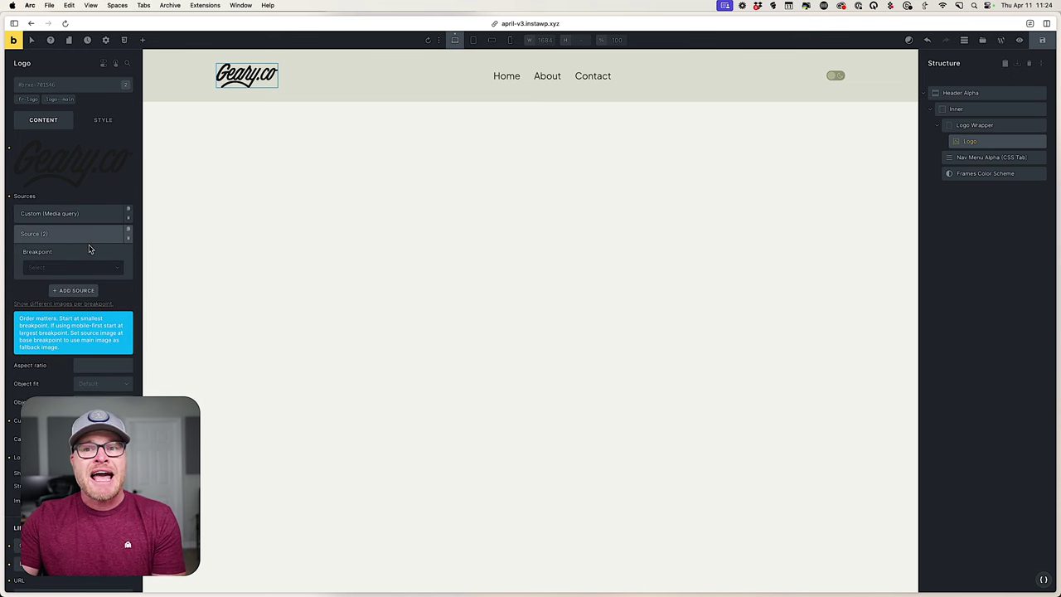
click(83, 268)
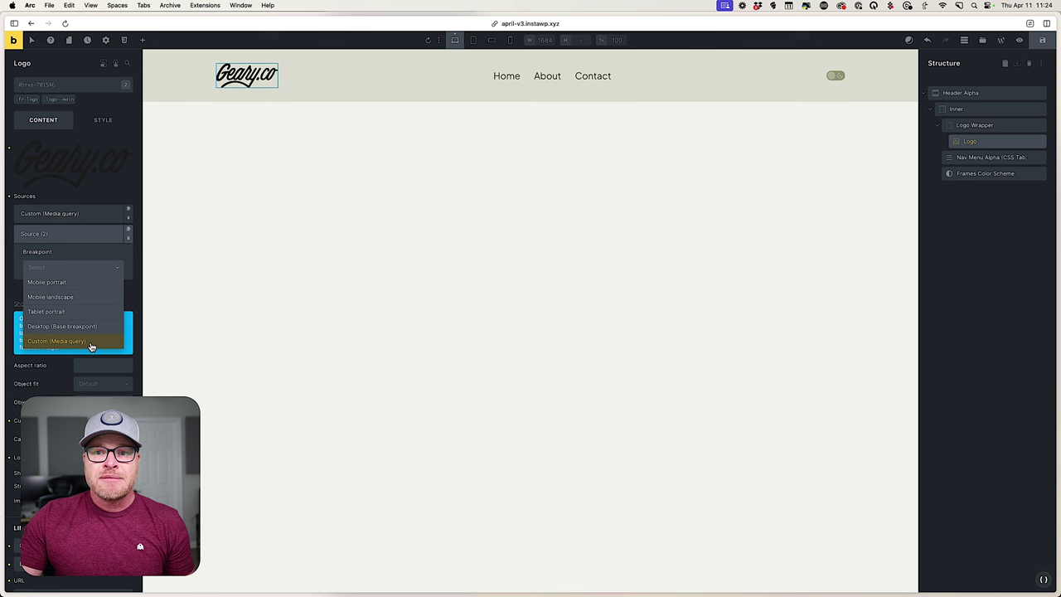
click(90, 341)
click(87, 346)
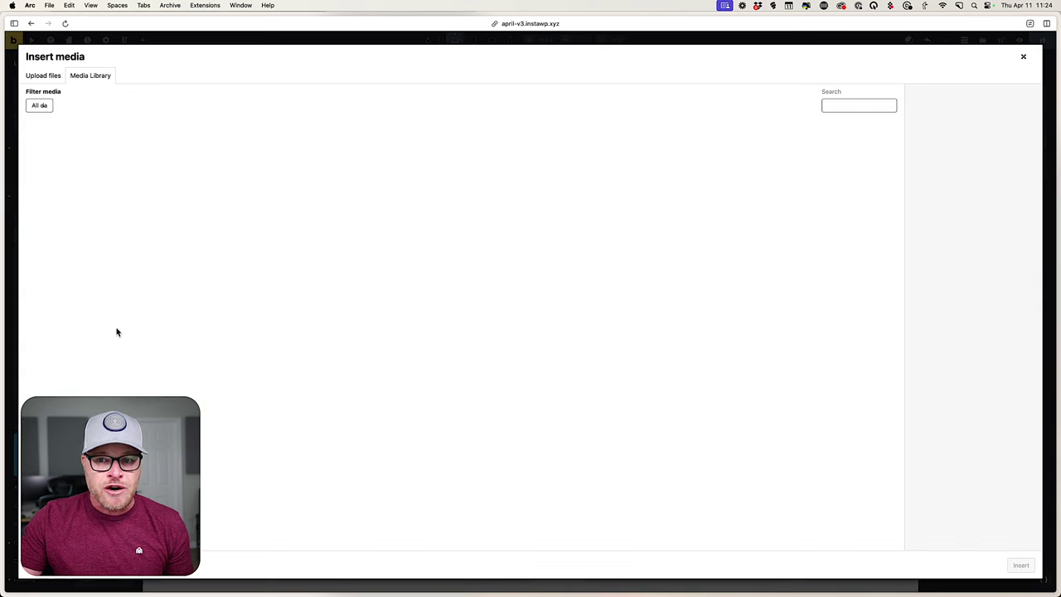
click(643, 154)
click(1020, 564)
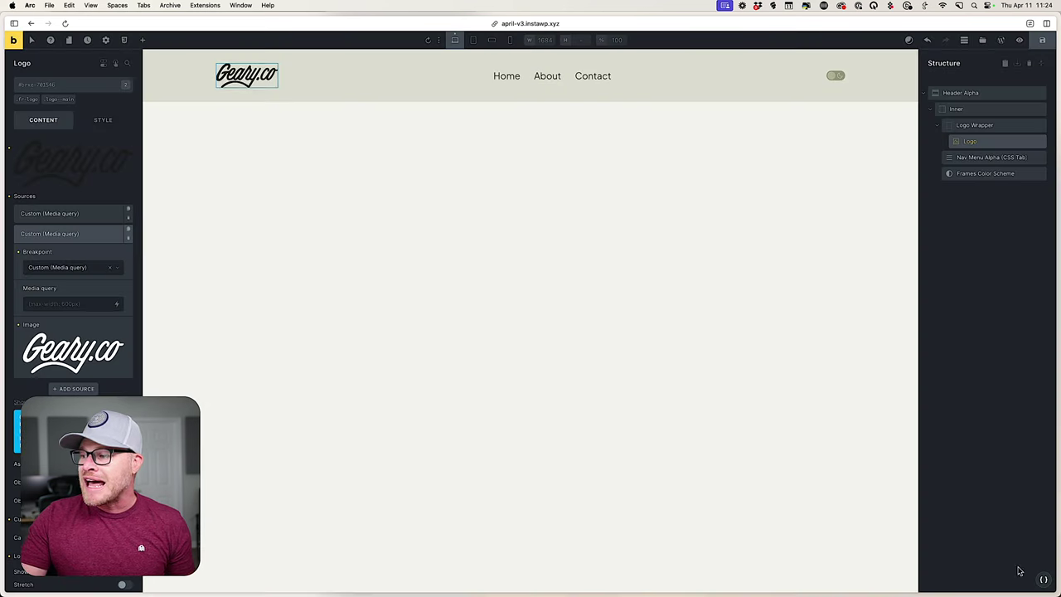
Set the second source's media query to (prefers-color-scheme: dark) and save the header template.
click(75, 305)
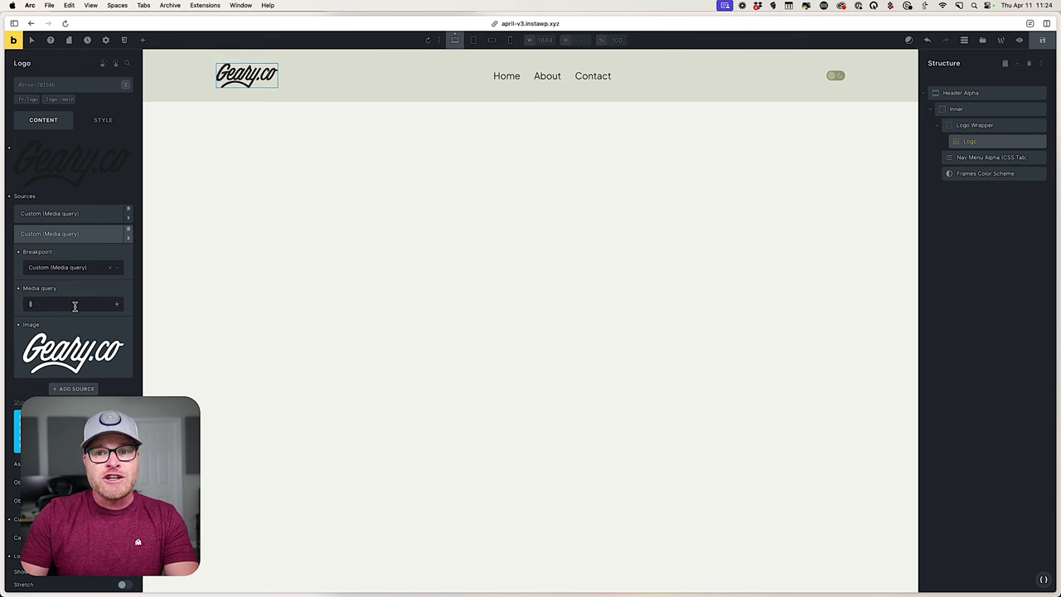
text((prefers-co)
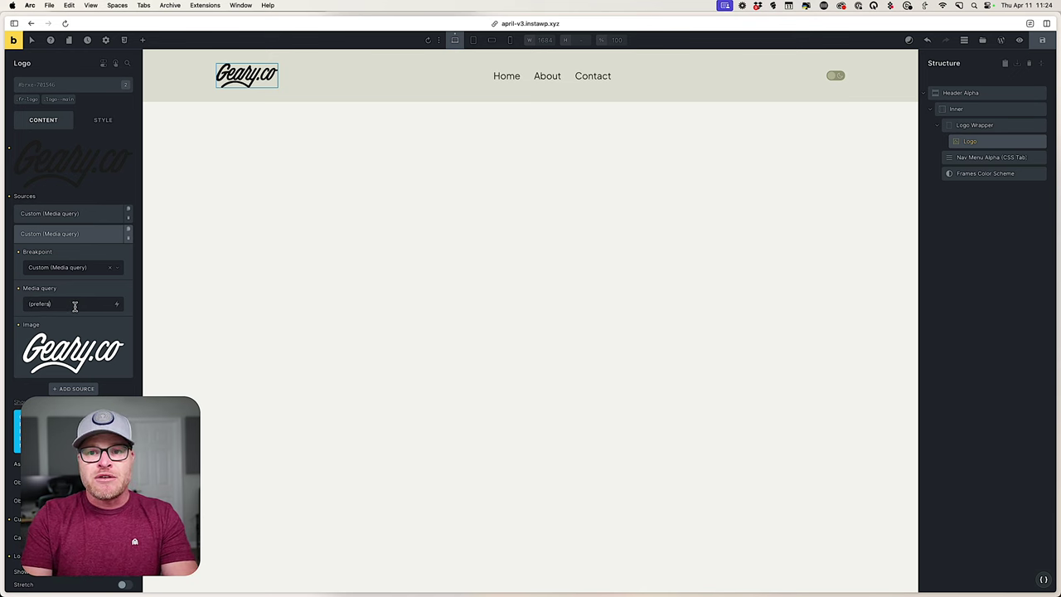
text(lor-scheme))
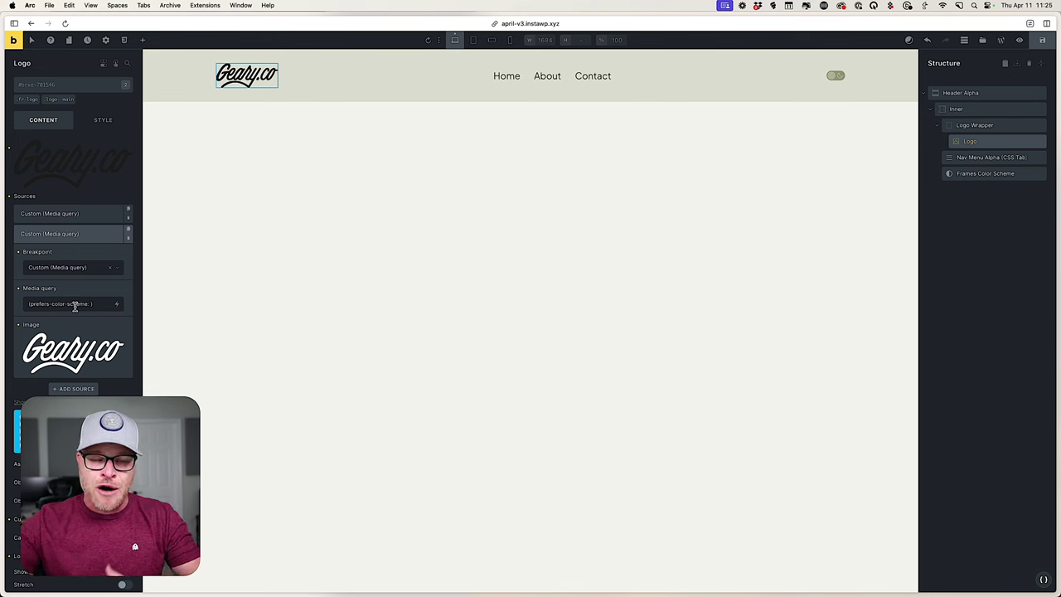
text(: dark)
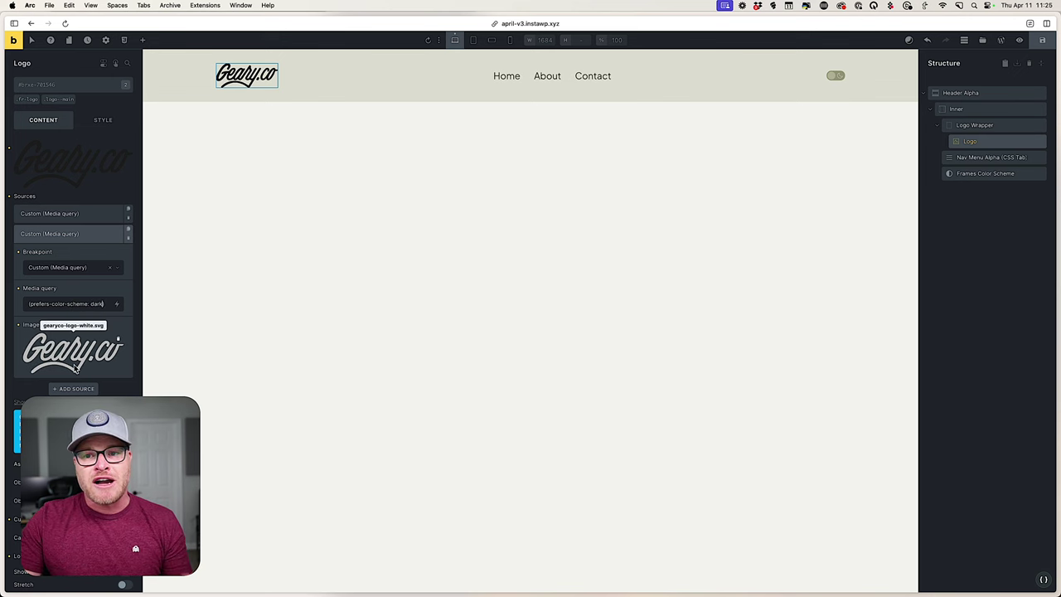
click(85, 219)
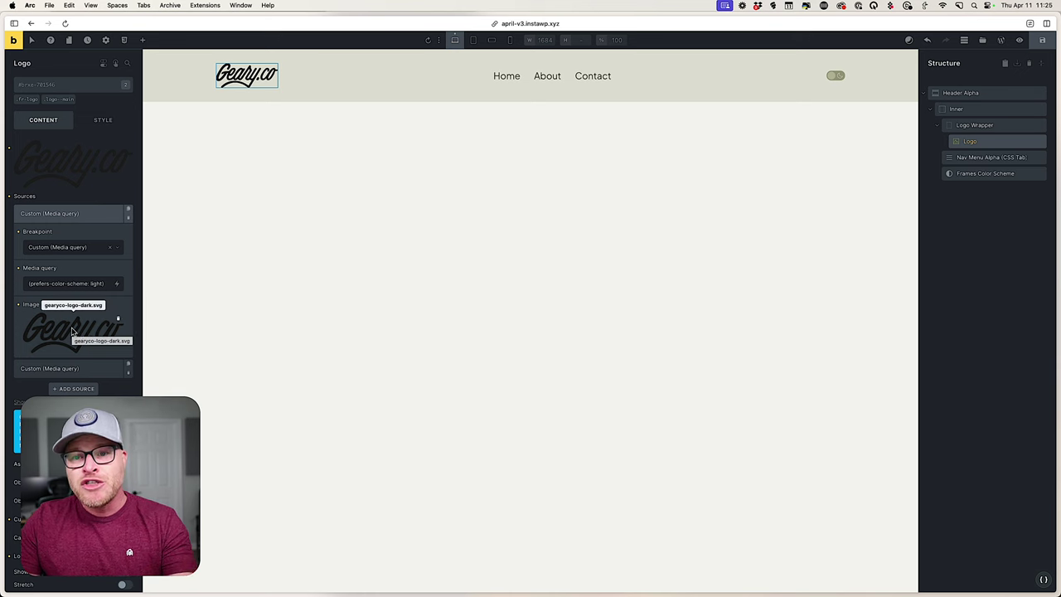
key(super+s)
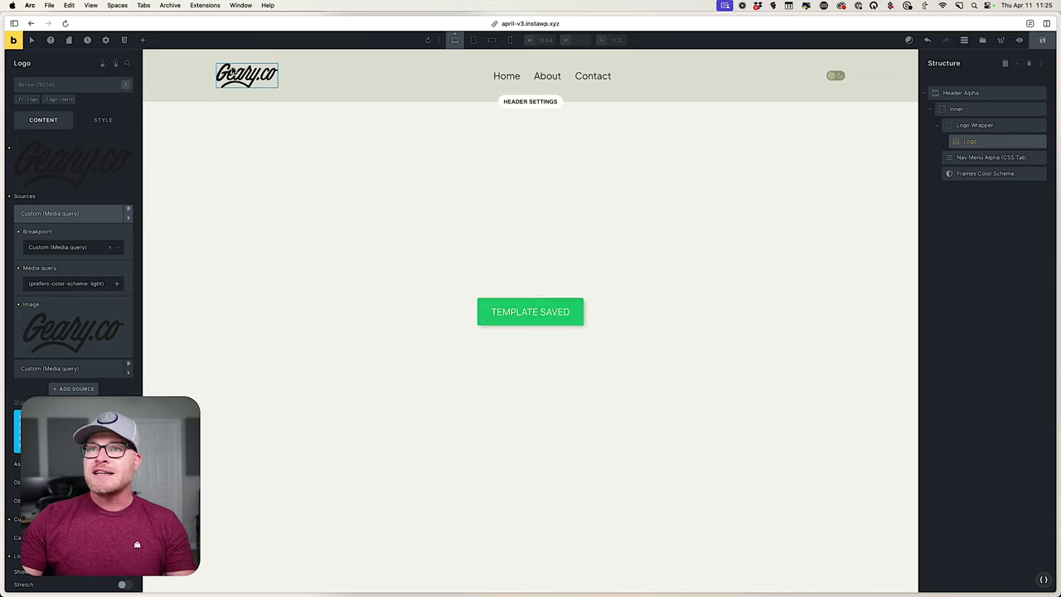
Return to the site's front end, then test the logo by setting macOS to Dark in System Settings and reloading the page in Arc.
click(14, 40)
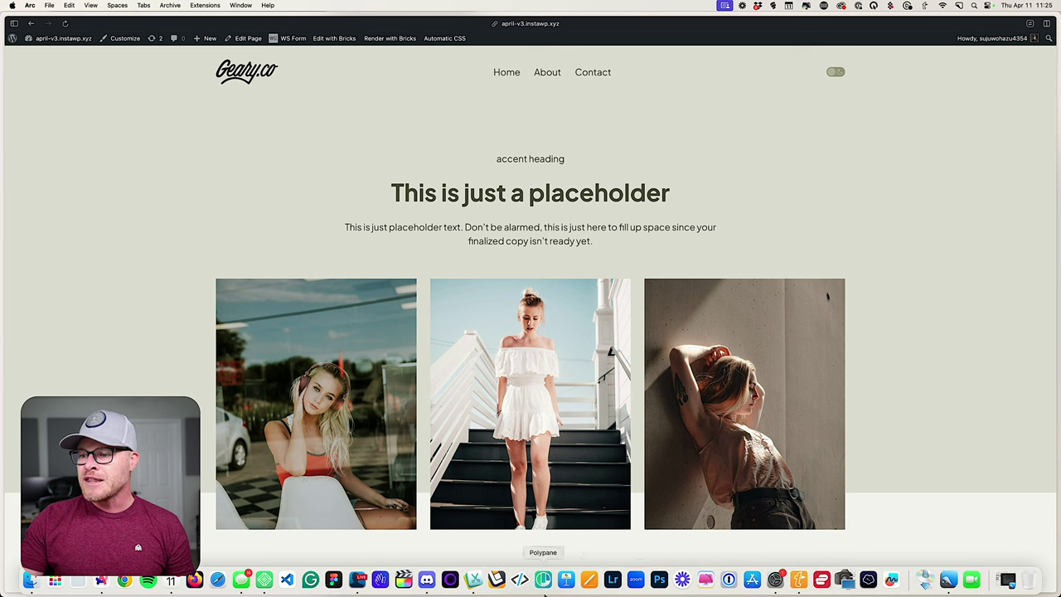
click(783, 583)
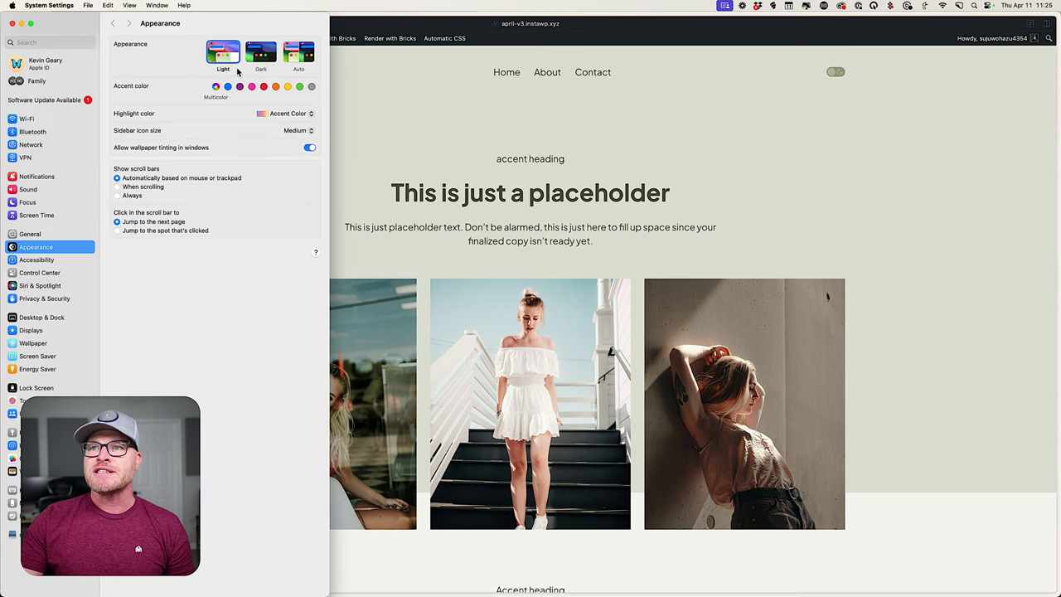
click(260, 53)
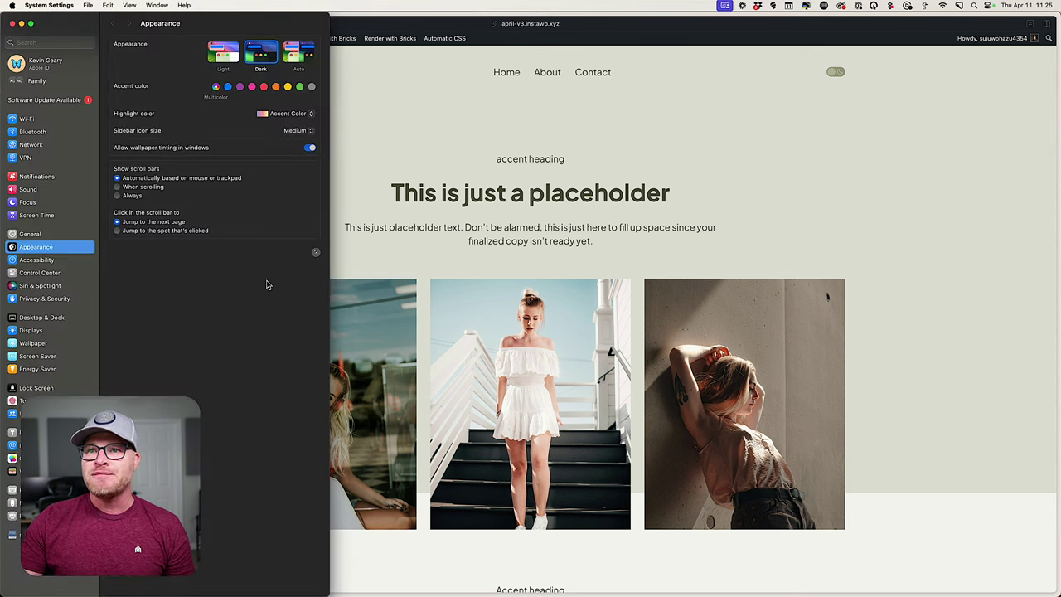
click(493, 150)
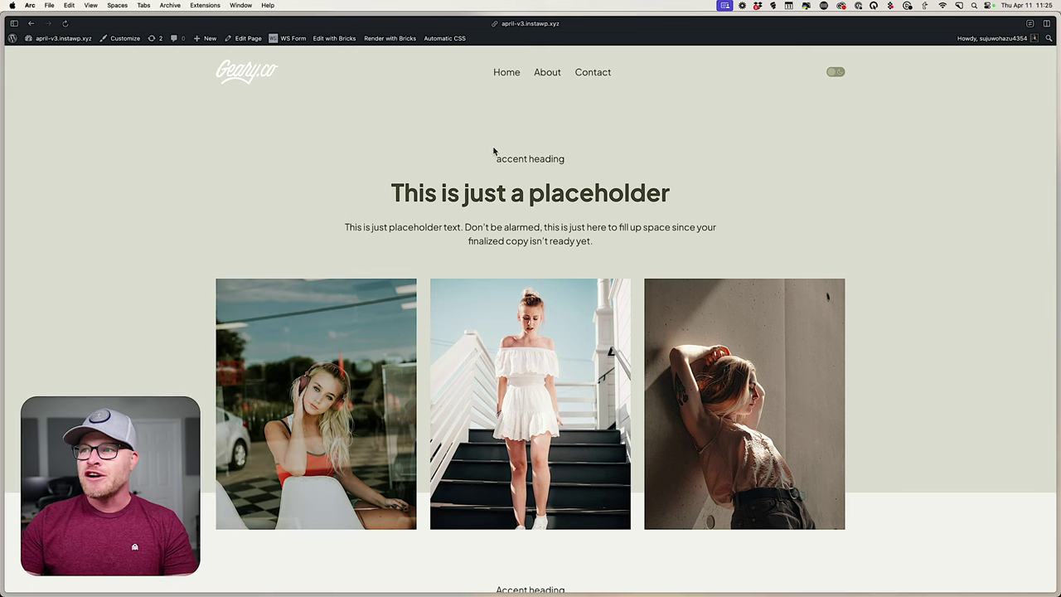
key(super+r)
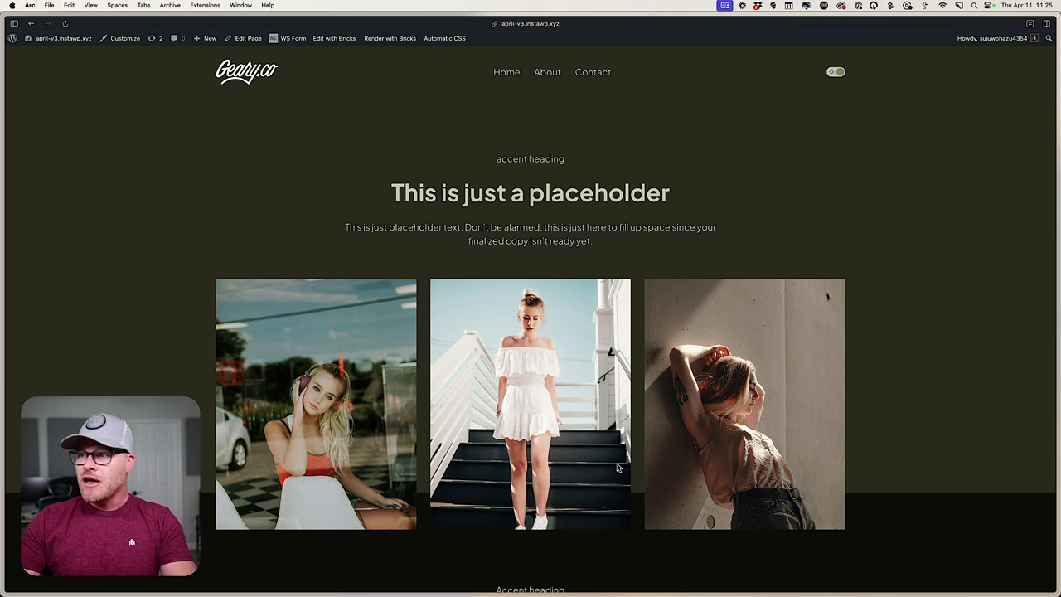
Set the macOS appearance back to Light in System Settings, and reload the page in Arc.
mouse_move(729, 584)
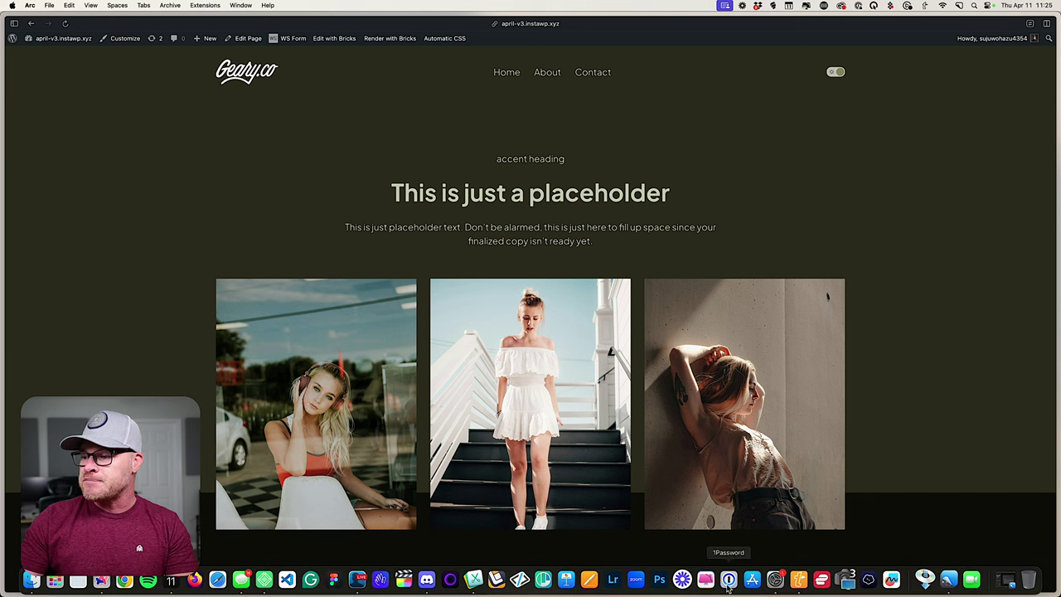
click(775, 584)
click(217, 70)
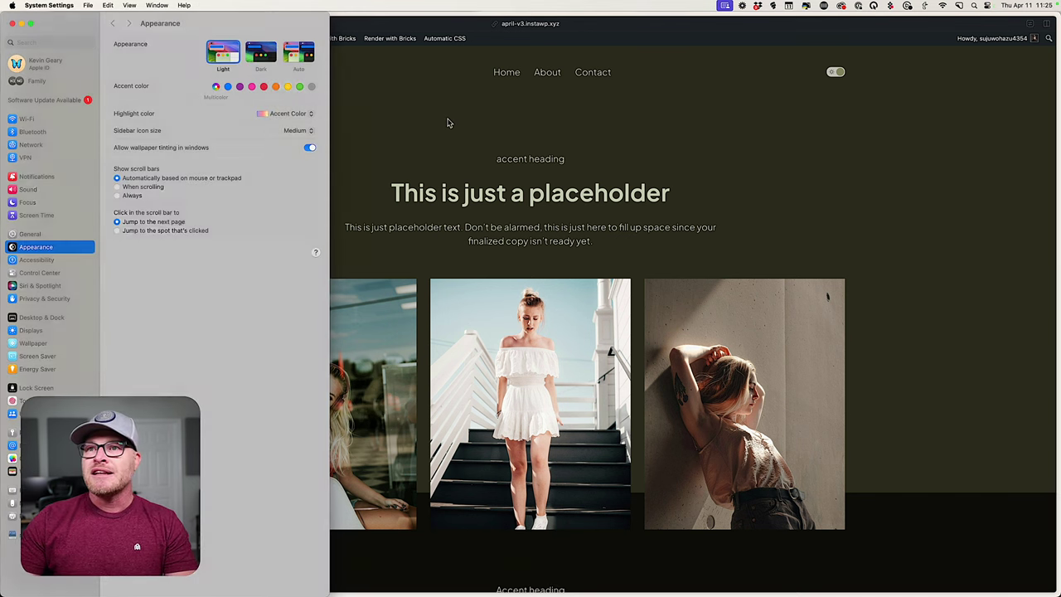
click(447, 122)
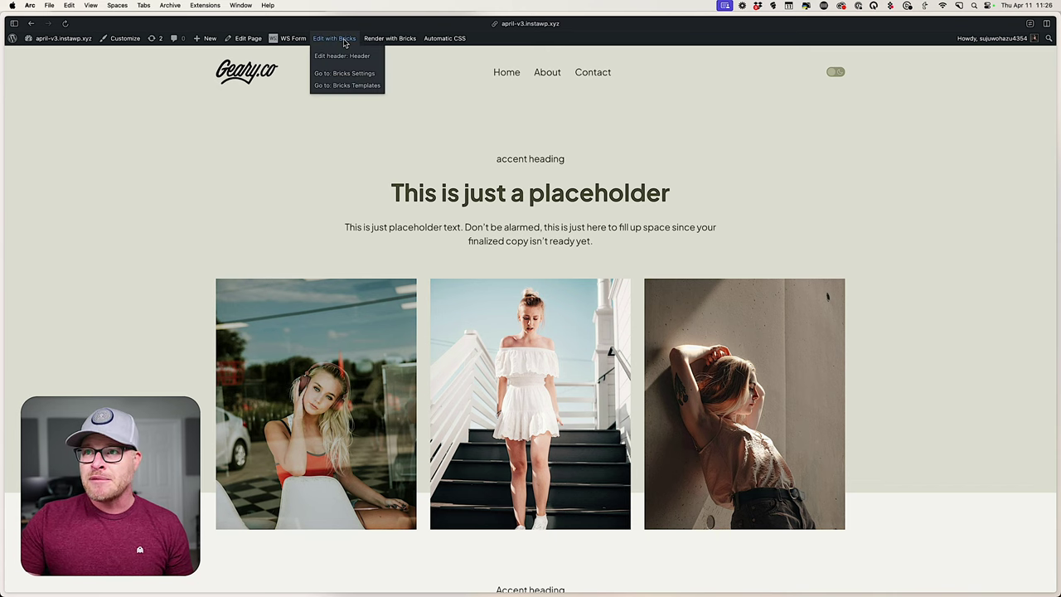
Open the header for editing in Bricks, expand its structure and select the Logo element.
click(343, 55)
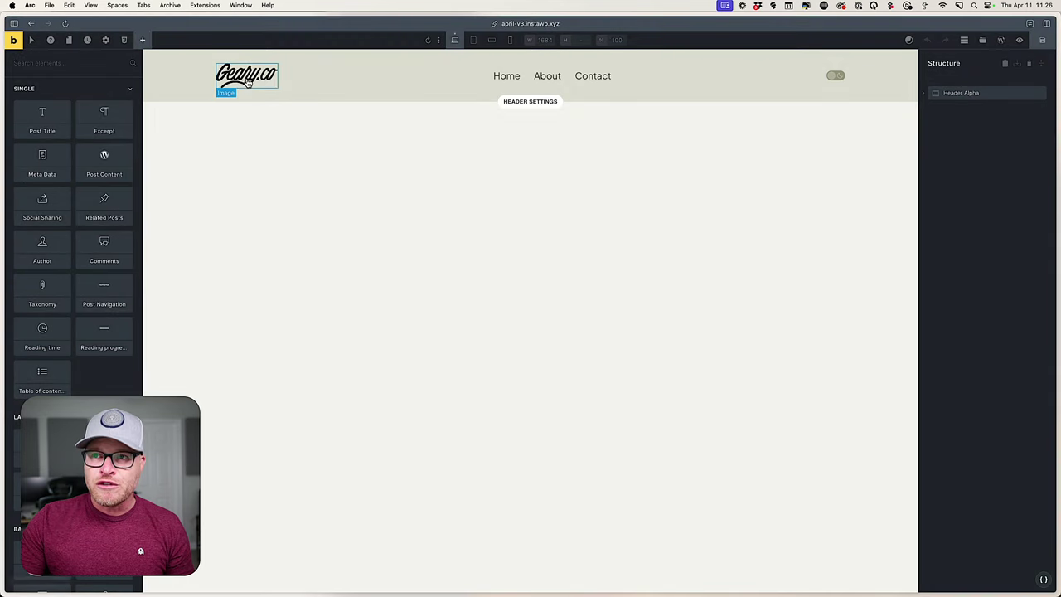
click(1028, 63)
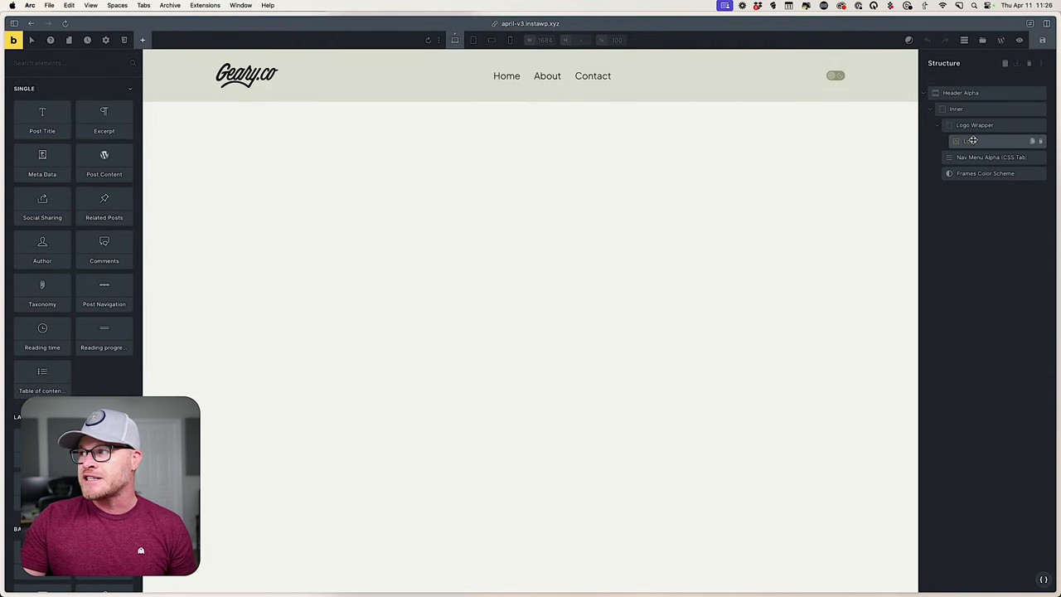
click(972, 140)
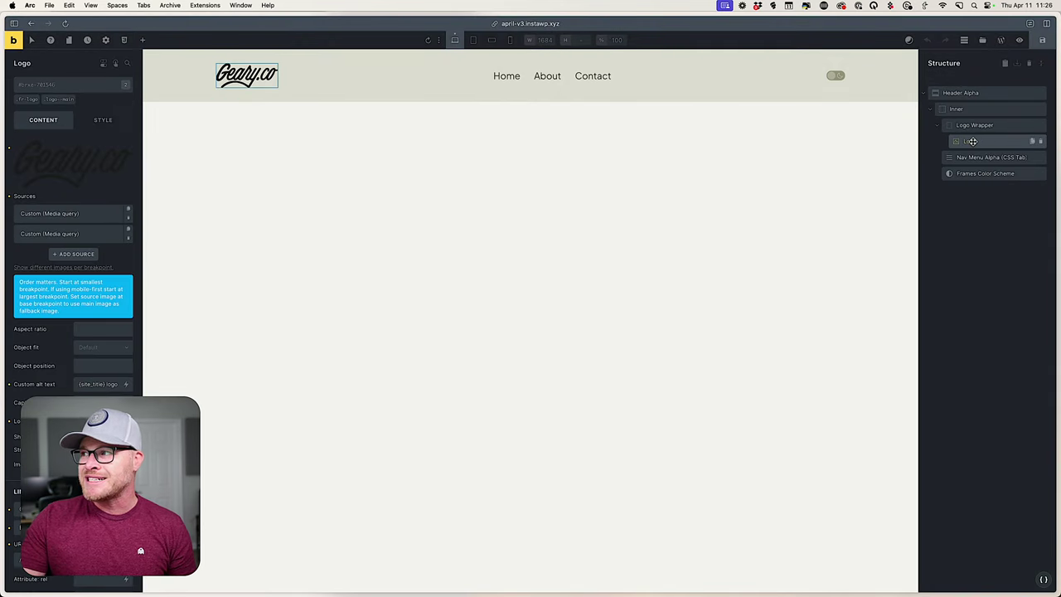
Remove both custom media query sources from the Logo and set its HTML tag to figure.
click(129, 239)
click(129, 218)
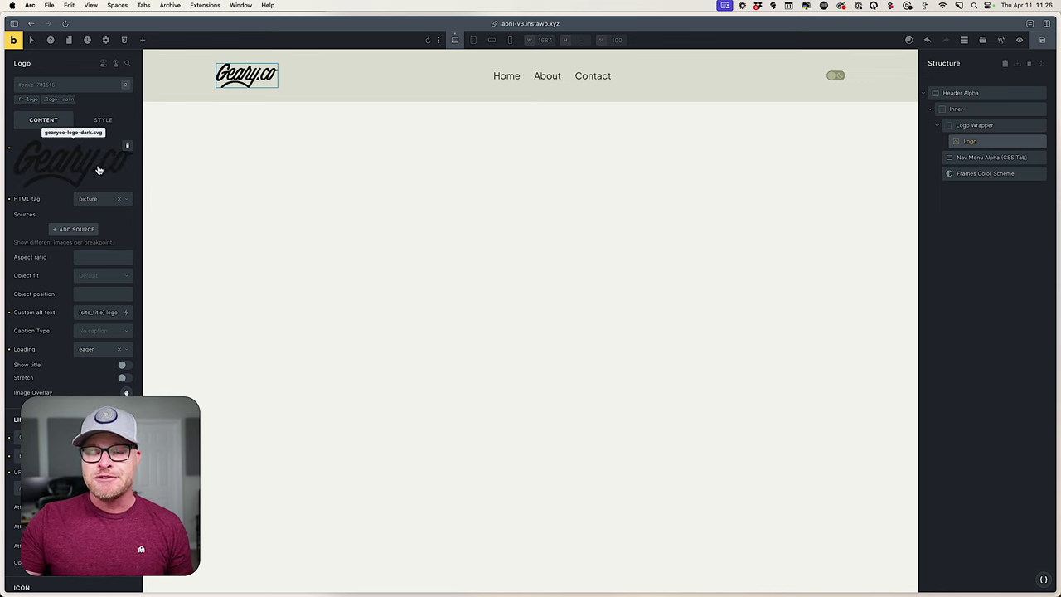
click(93, 199)
click(88, 214)
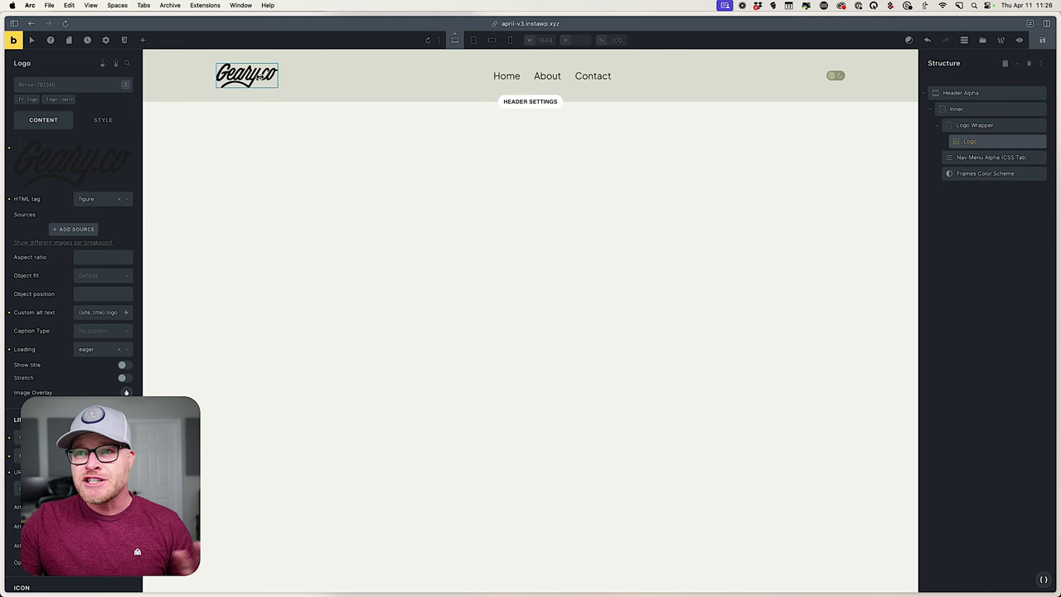
Duplicate the Logo element inside Logo Wrapper.
click(976, 126)
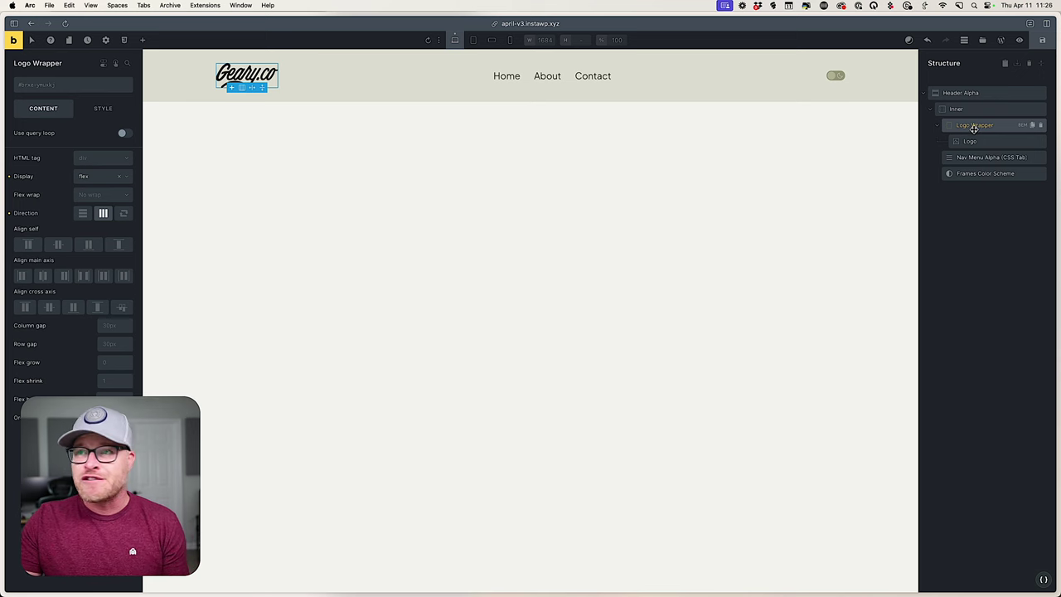
click(971, 141)
key(cmd+shift+d)
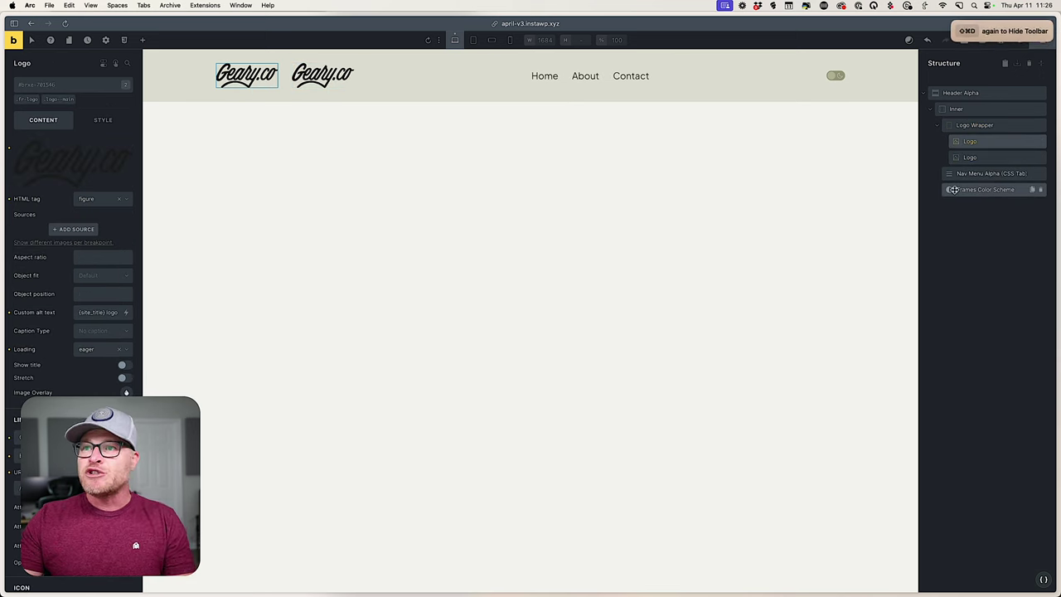
Compare the classes of the two Logo elements, and replace logo--main with logo--alt on the second Logo.
click(980, 157)
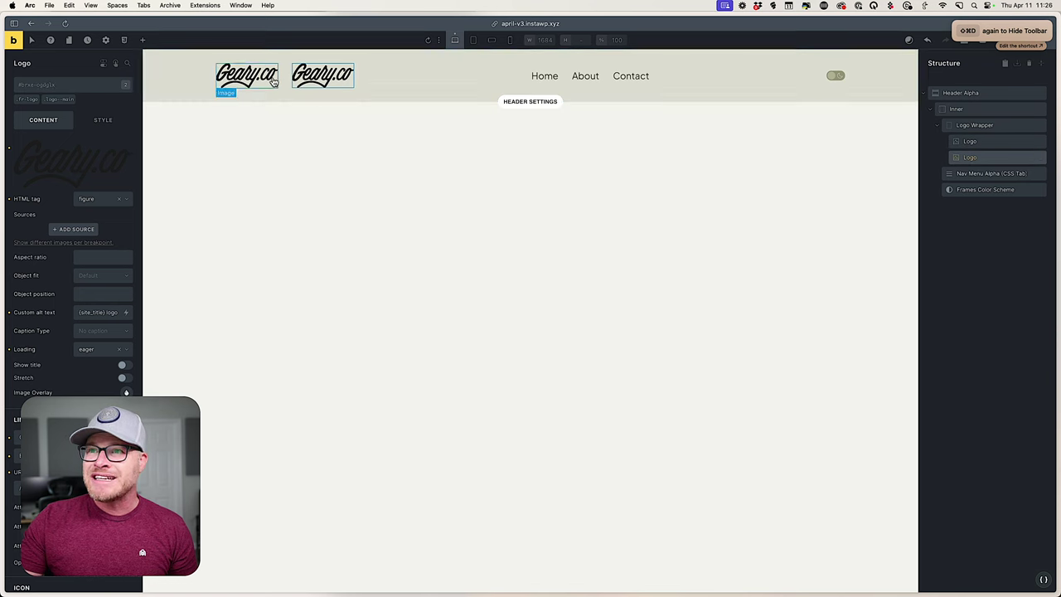
click(969, 142)
mouse_move(970, 151)
mouse_down()
mouse_move(949, 189)
mouse_move(970, 142)
mouse_up()
click(60, 99)
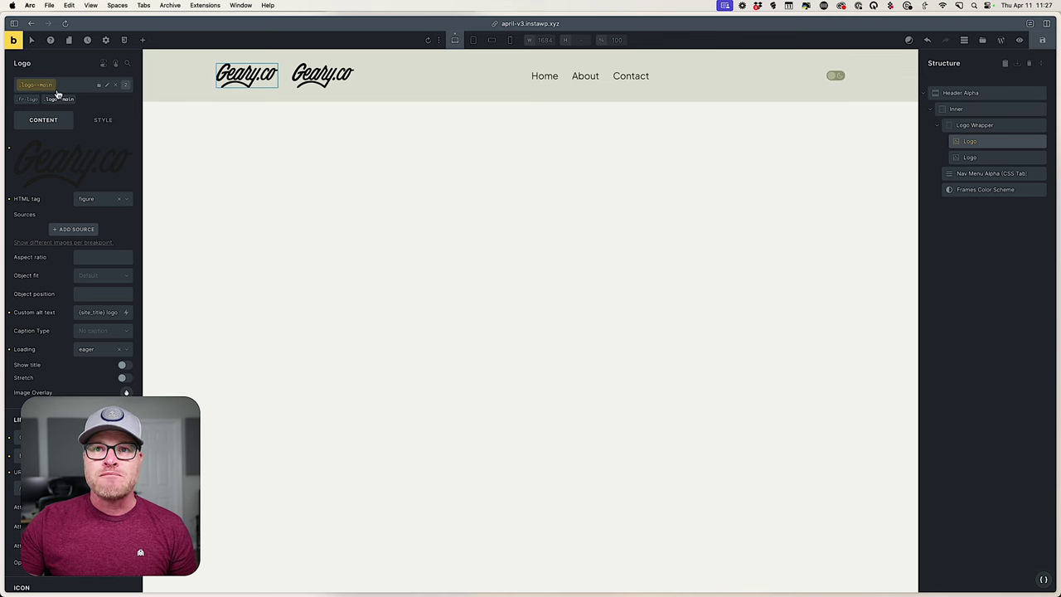
click(969, 156)
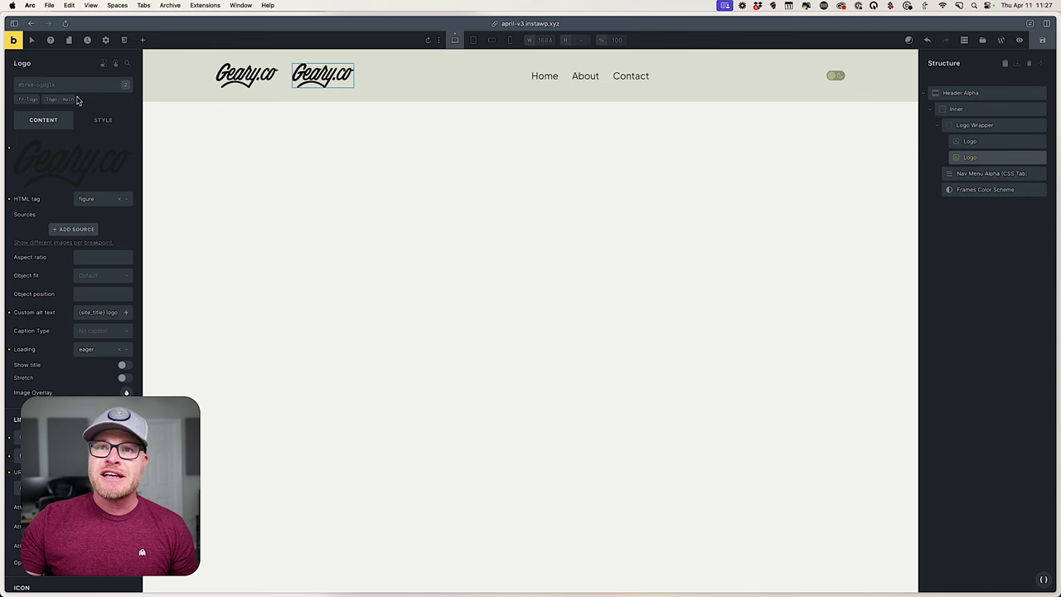
click(51, 86)
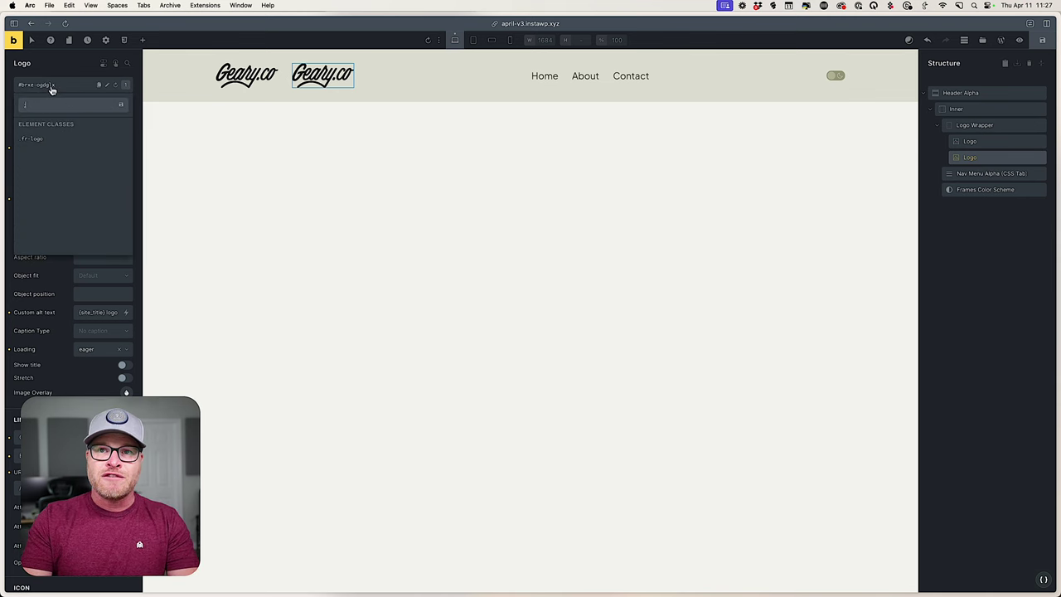
text(logo--alt)
key(Return)
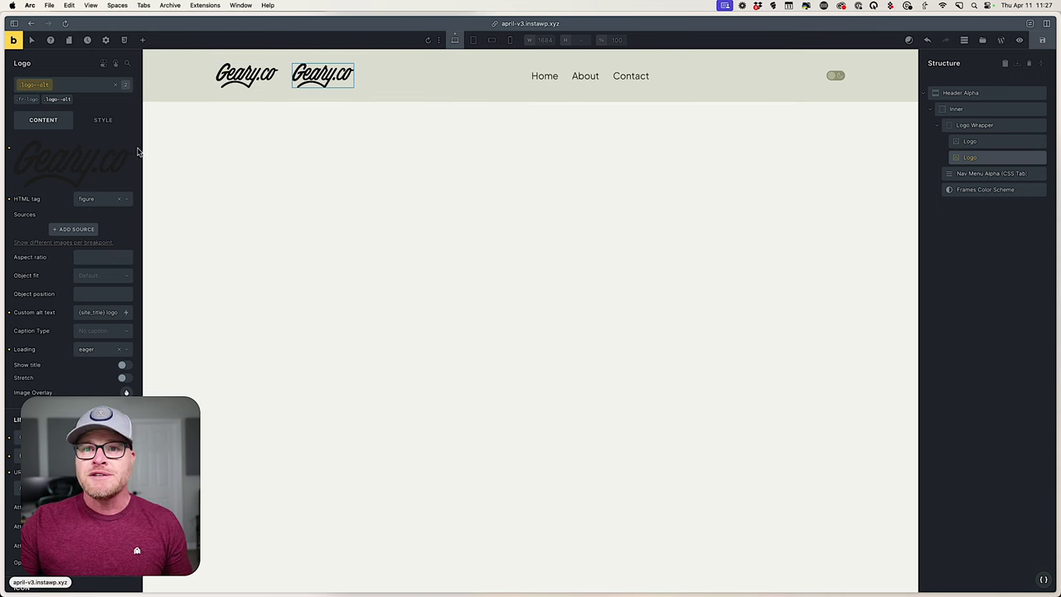
Set the second Logo's image to gearyco-logo-white.svg from the media library, and save the header.
click(78, 165)
click(663, 180)
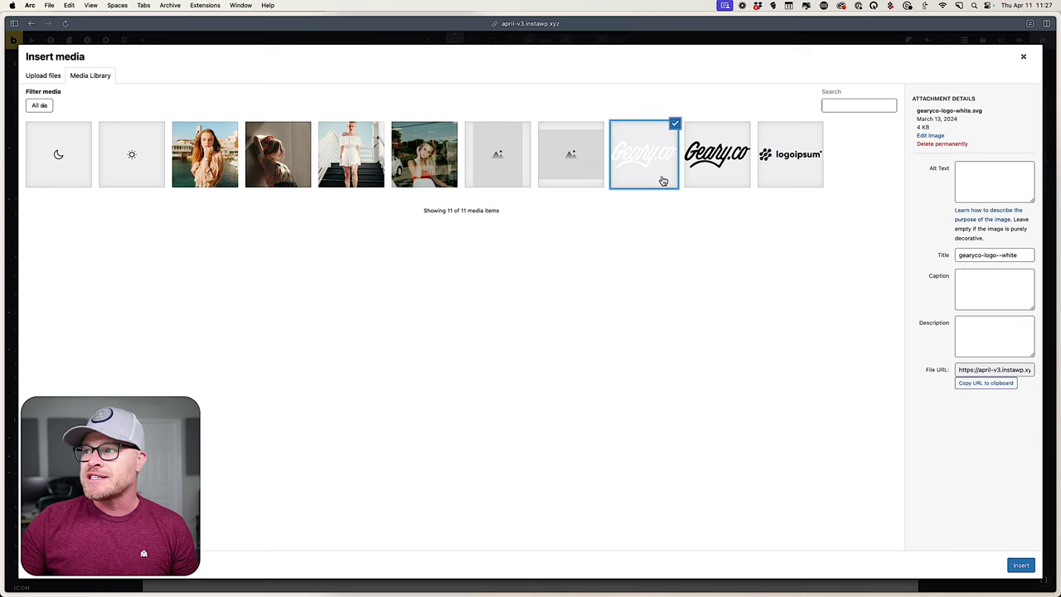
click(1019, 564)
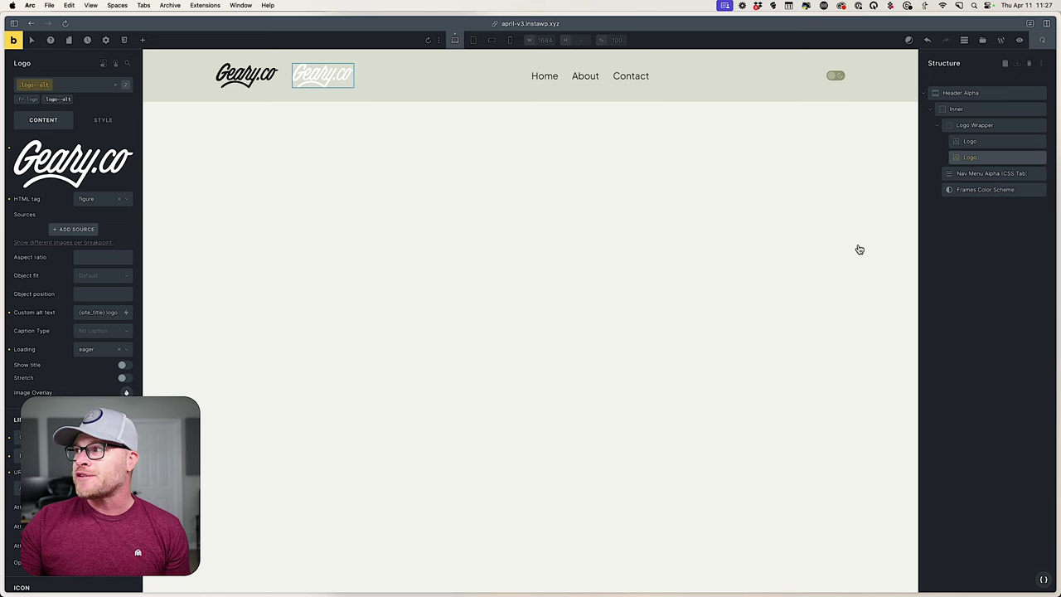
key(super+s)
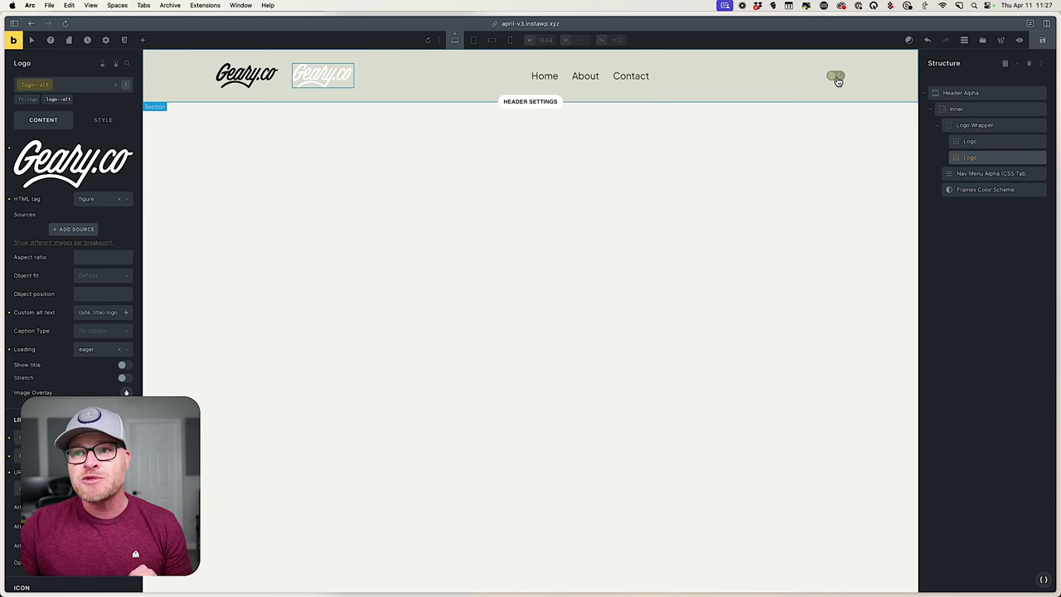
Open the header's front-end page and examine the html element's class in the developer tools while toggling the color scheme, ending on dark.
click(15, 40)
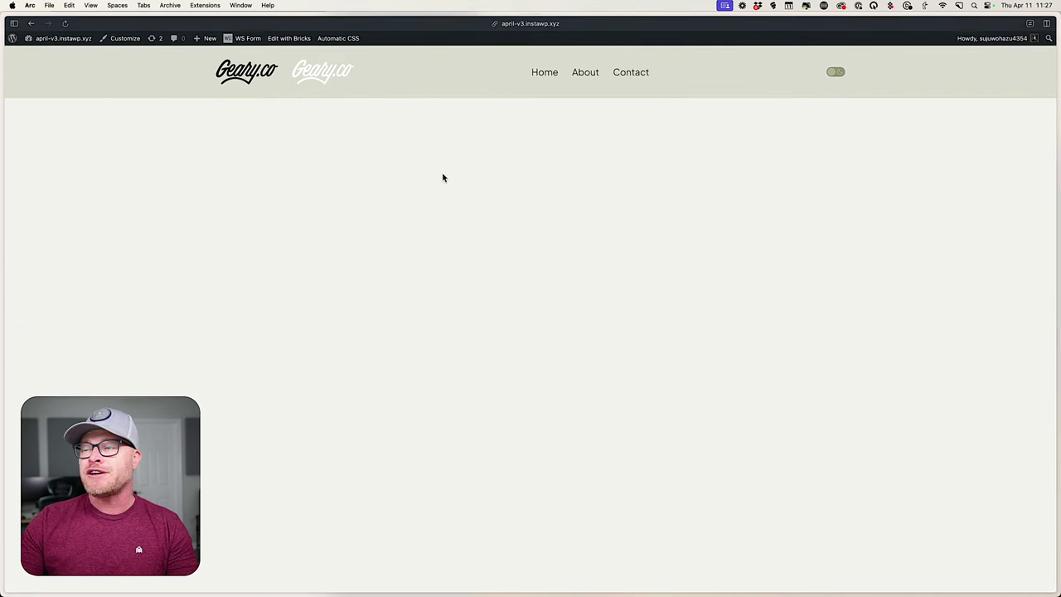
right_click(381, 169)
click(426, 295)
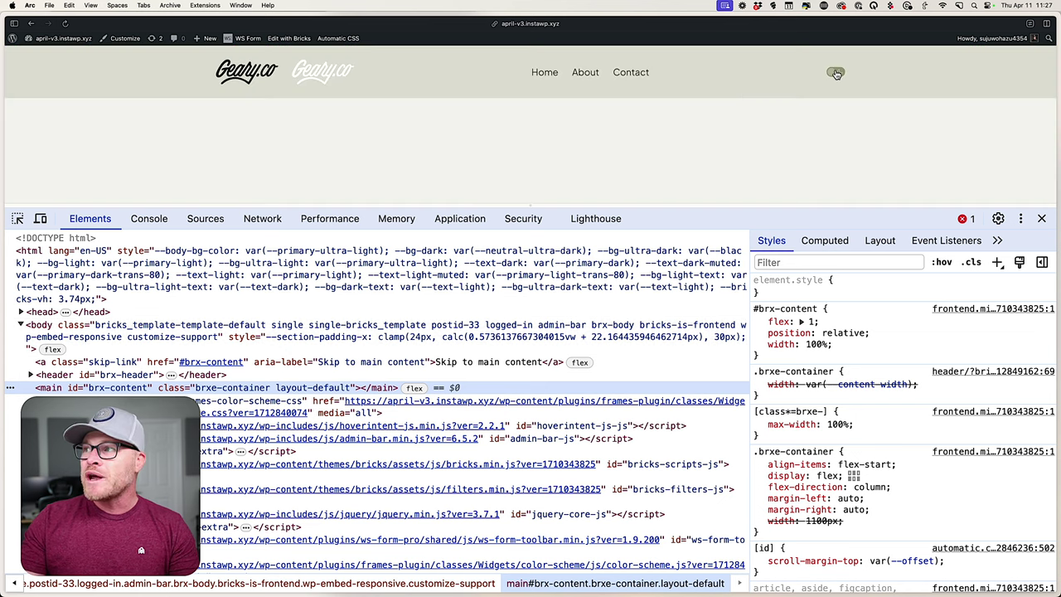
click(836, 73)
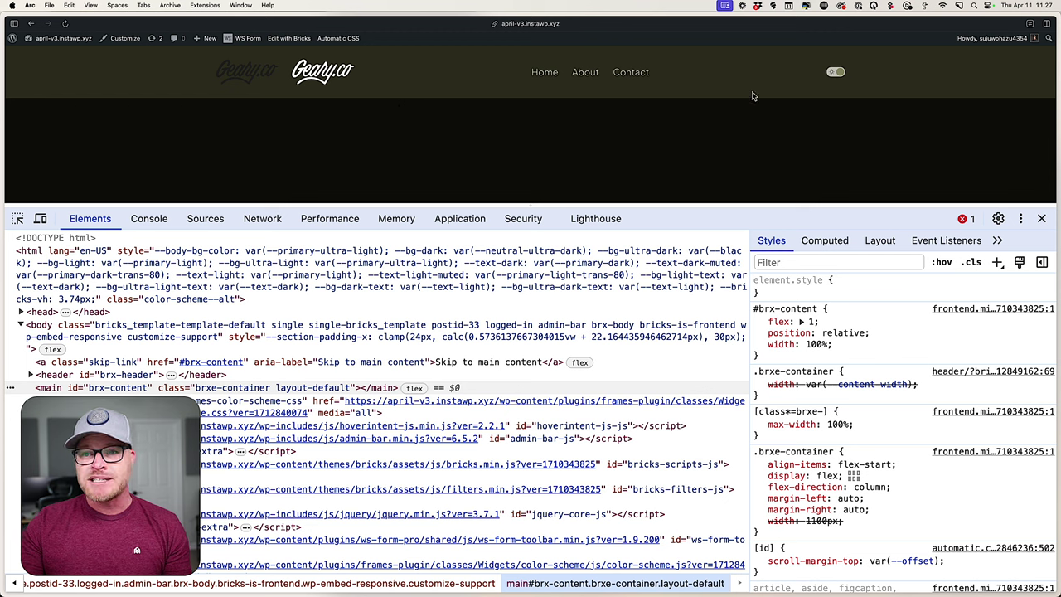
click(841, 74)
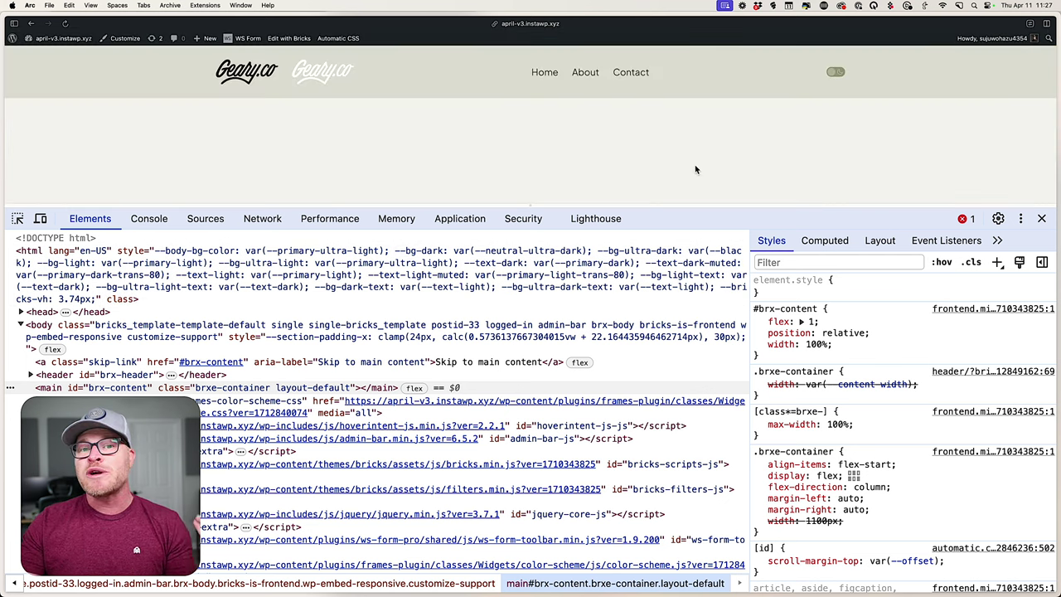
click(836, 73)
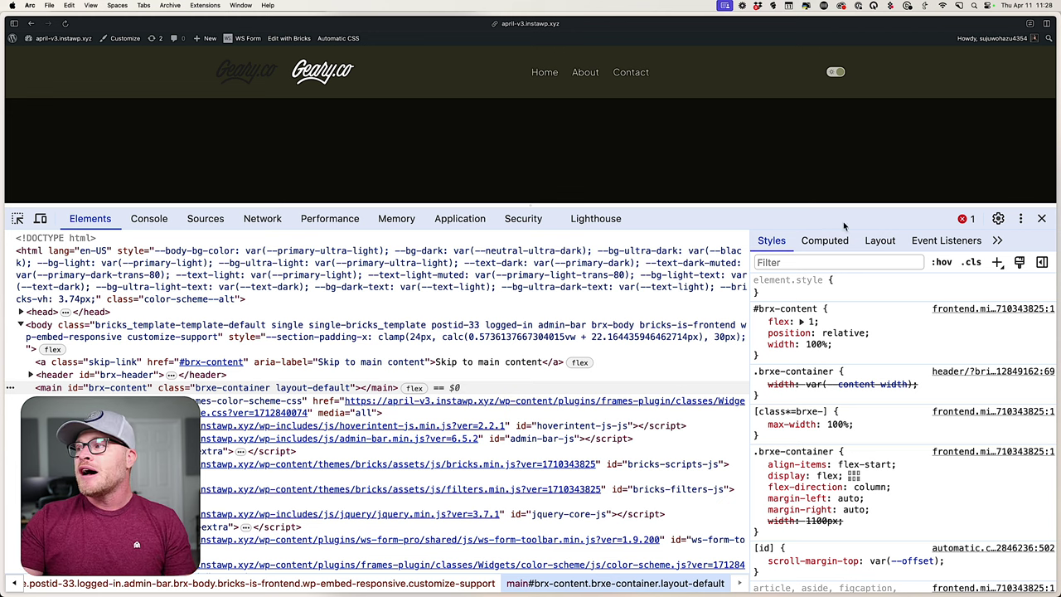
click(1041, 218)
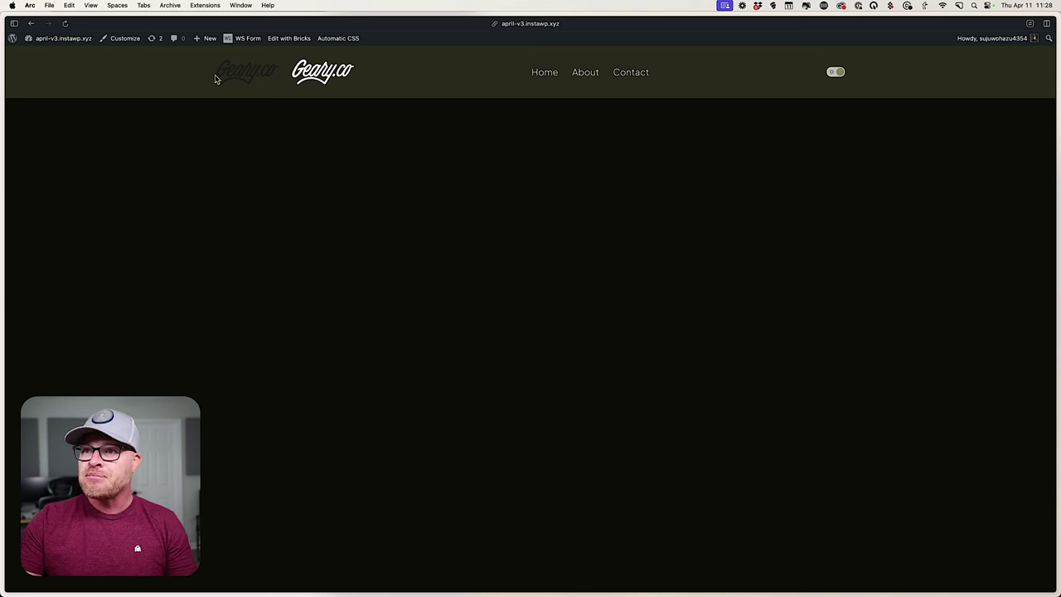
Open the Global SCSS in Automatic.css and add an empty .color-scheme--alt rule after the existing code.
key(super+shift+a)
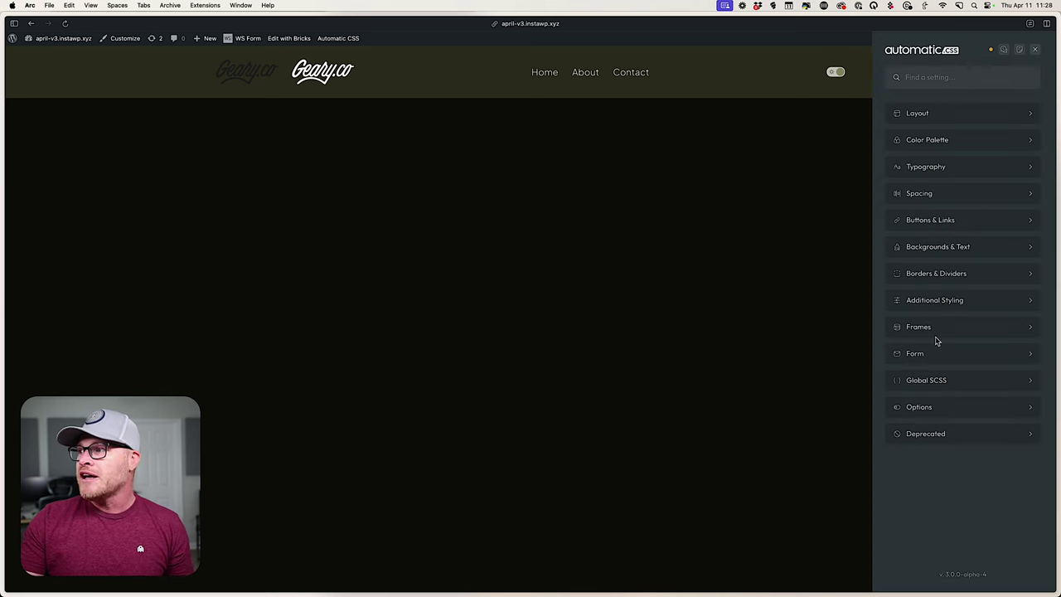
click(959, 386)
click(896, 405)
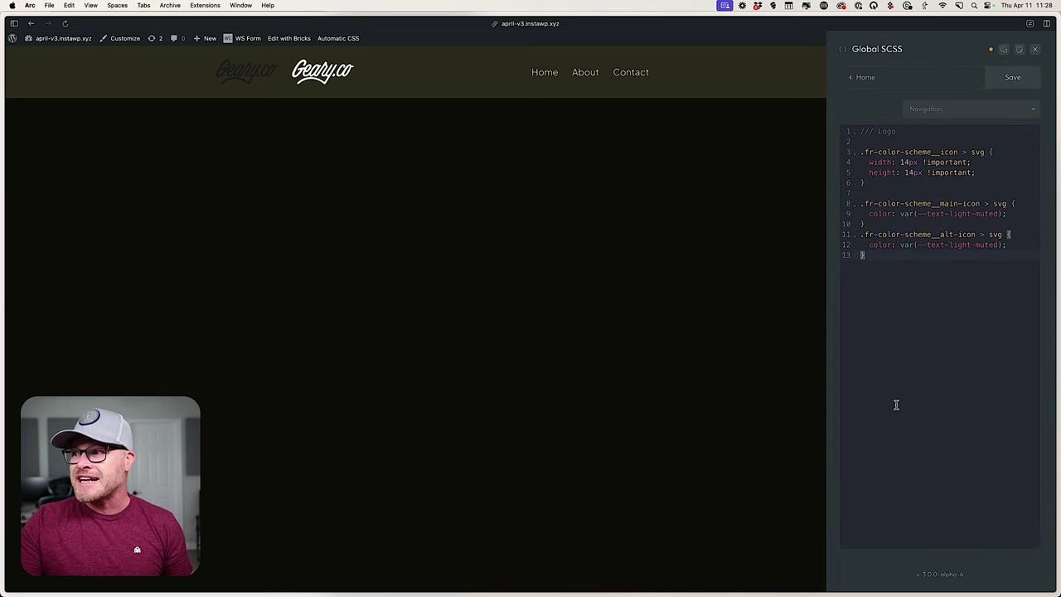
key(Return)
key(Return)
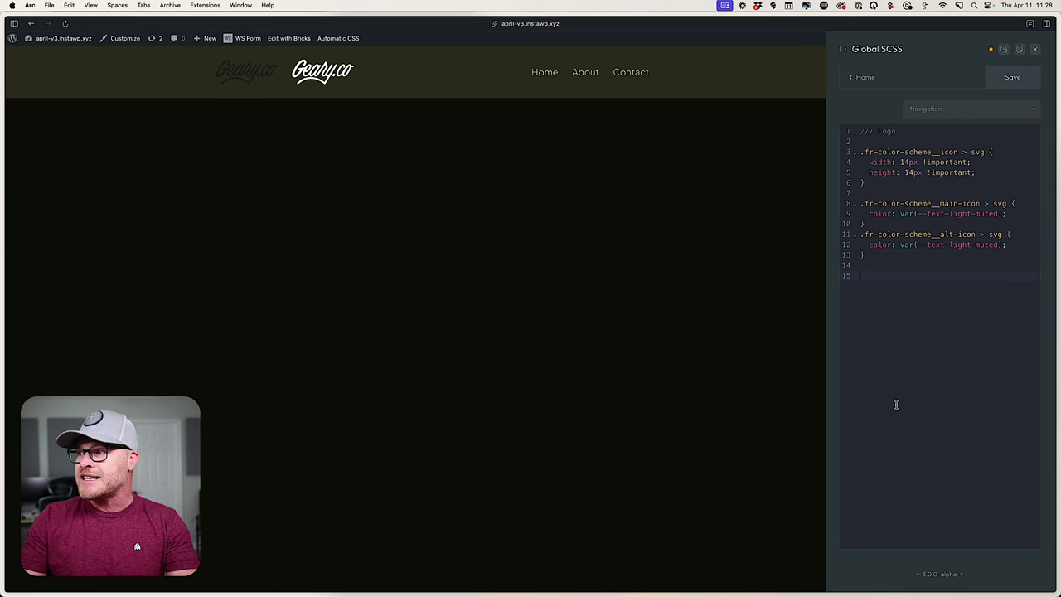
text(.color-scheme--alt)
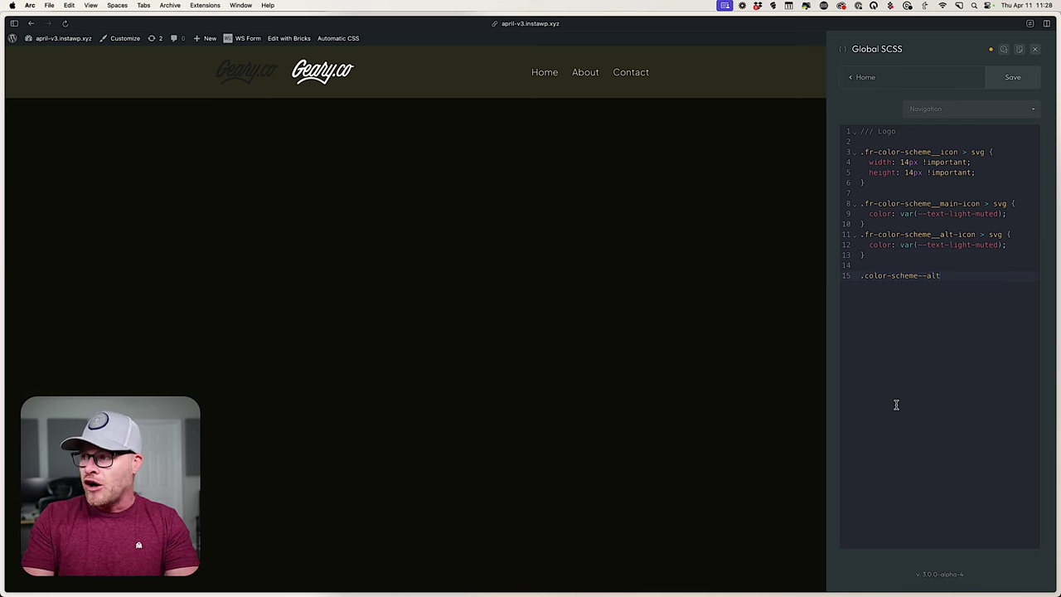
text( {)
key(Return)
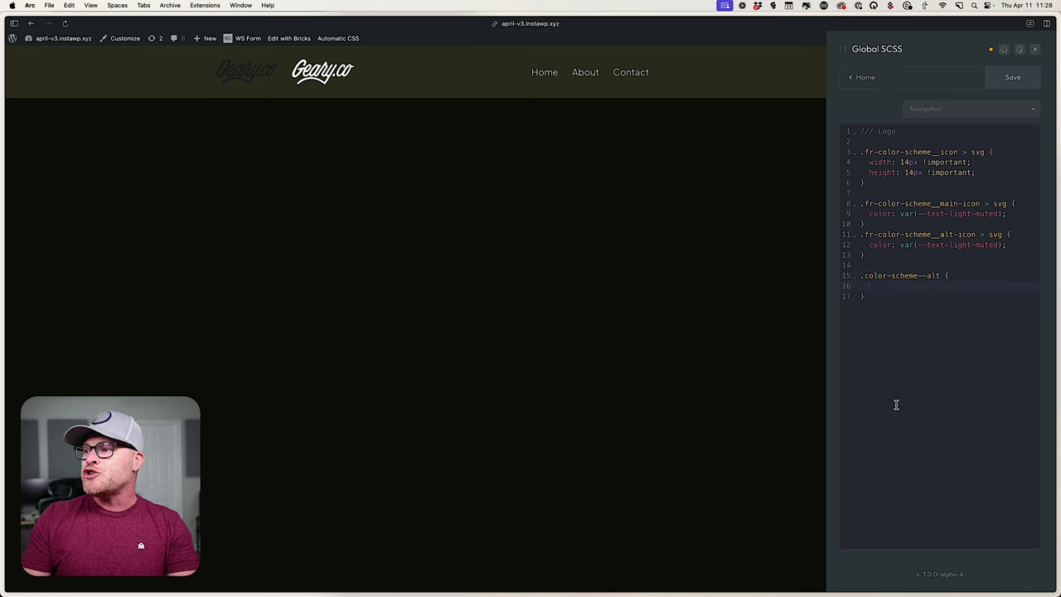
Nest a .logo--main rule with display: none inside the .color-scheme--alt rule.
text(.color-sc)
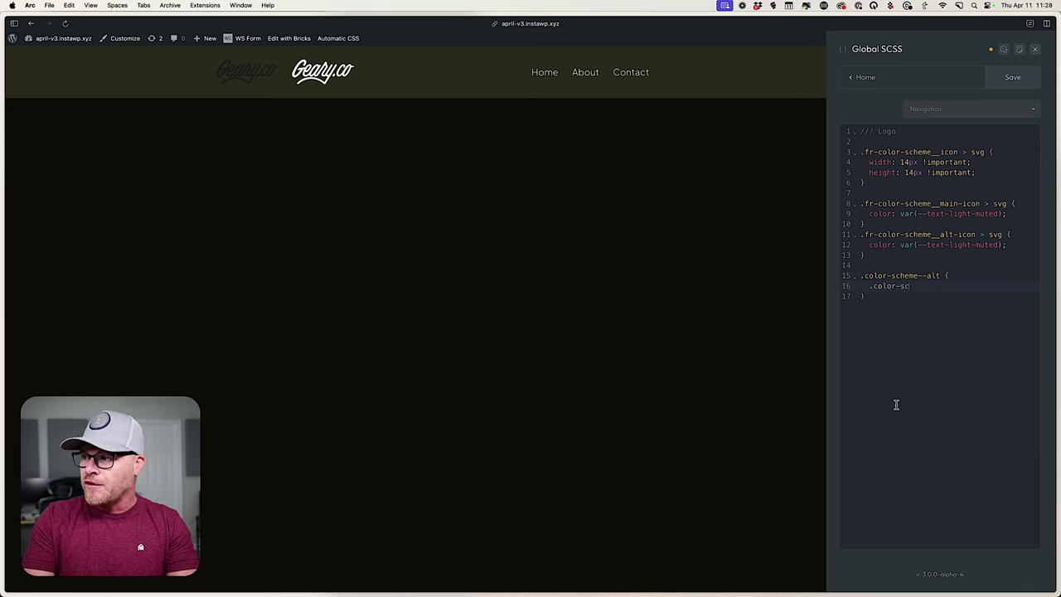
key(BackSpace)
key(BackSpace)
key(BackSpace)
key(BackSpace)
key(BackSpace)
key(BackSpace)
key(BackSpace)
key(BackSpace)
text(logo--main)
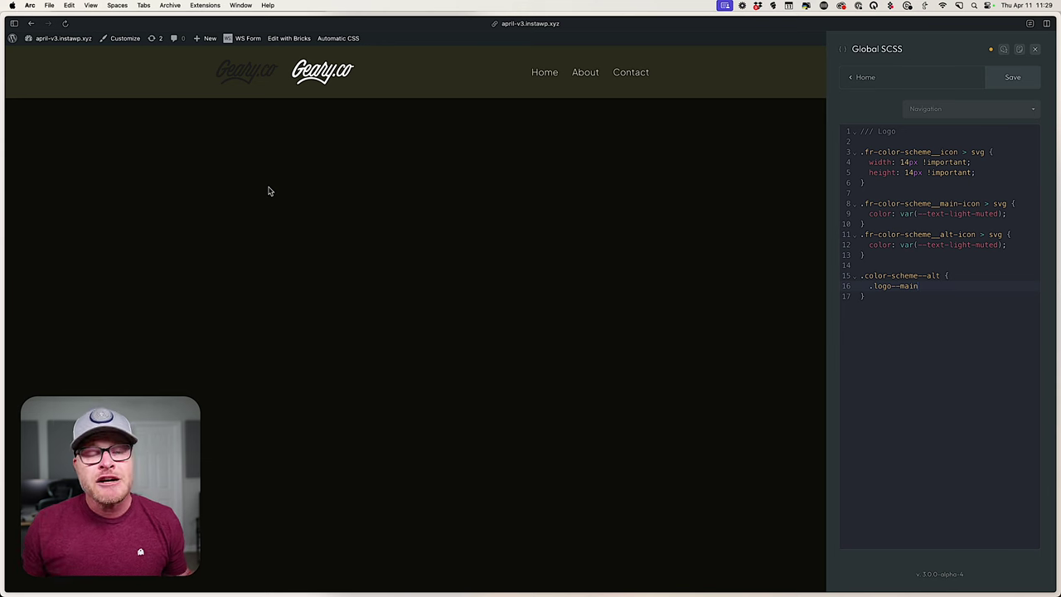
text({)
key(Return)
text(display: none;)
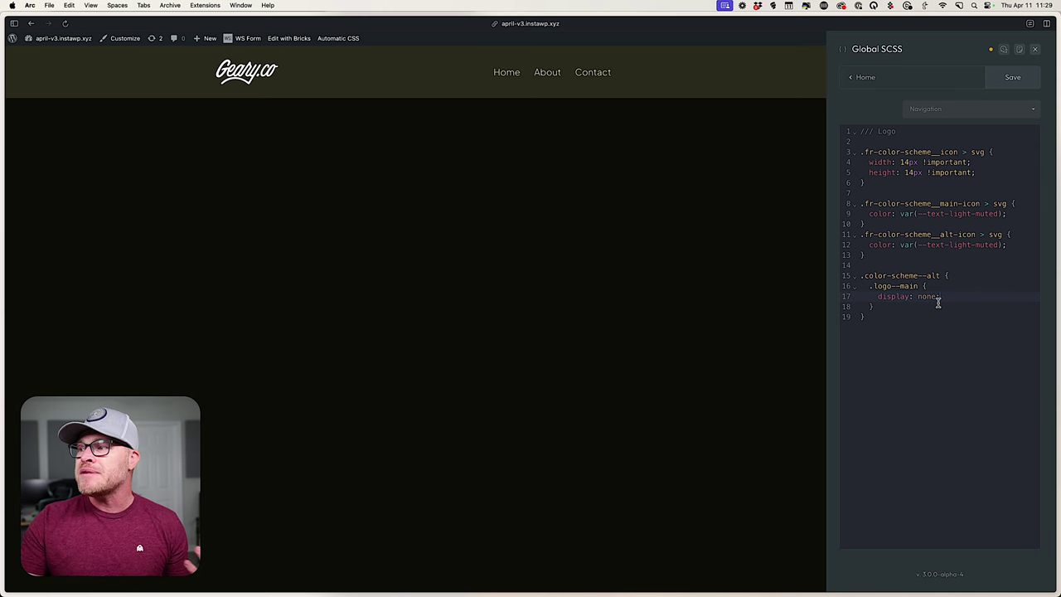
Insert a blank line directly above the .color-scheme--alt rule in the Global SCSS.
drag(880, 308, 868, 288)
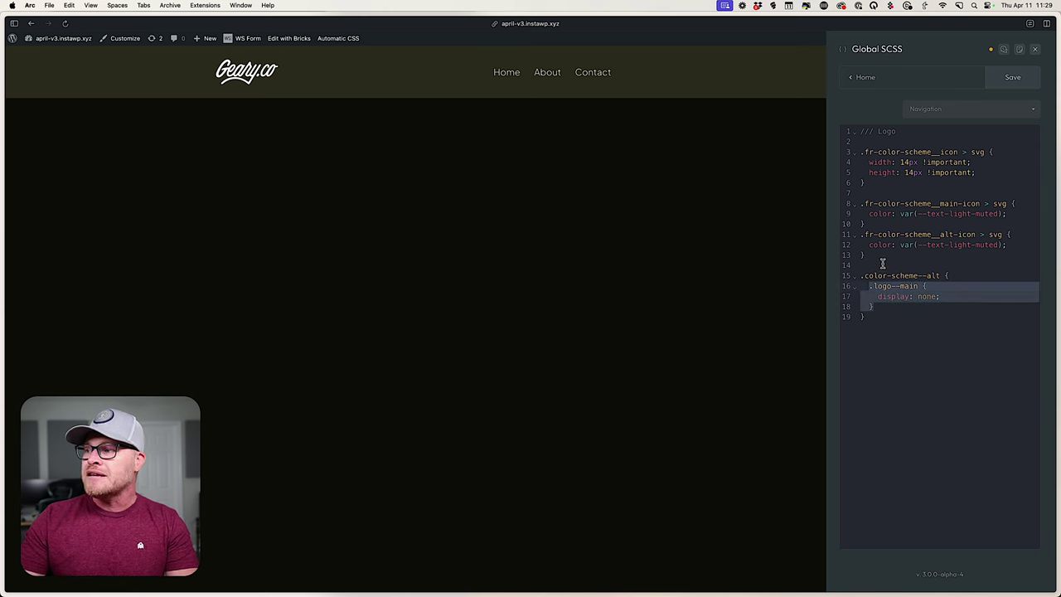
click(882, 263)
key(Return)
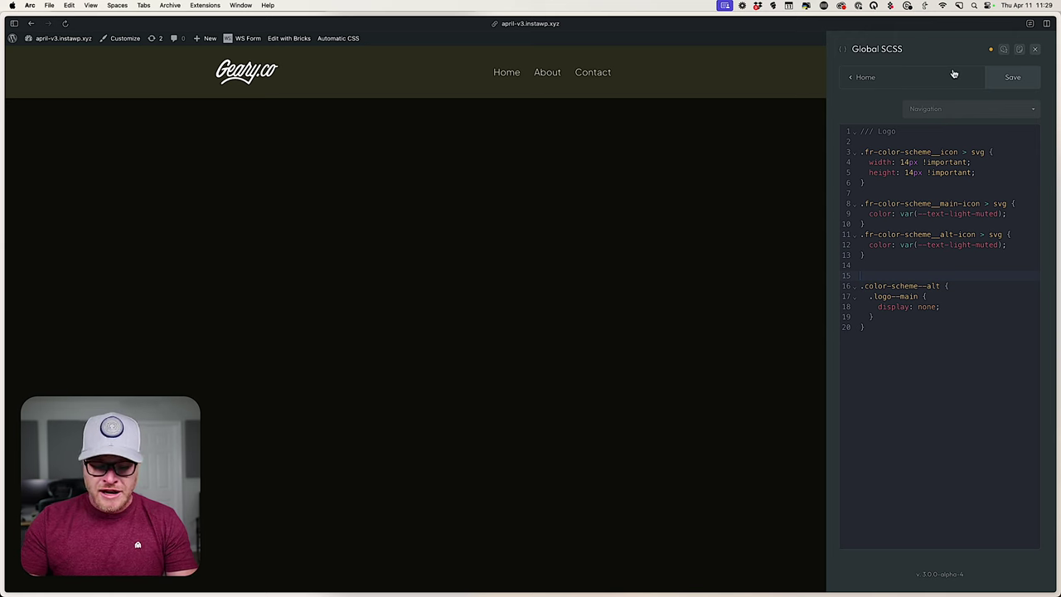
Hide the Automatic.css settings to check the logos while toggling the color scheme, and reopen the Global SCSS with the light scheme active.
key(Escape)
click(835, 72)
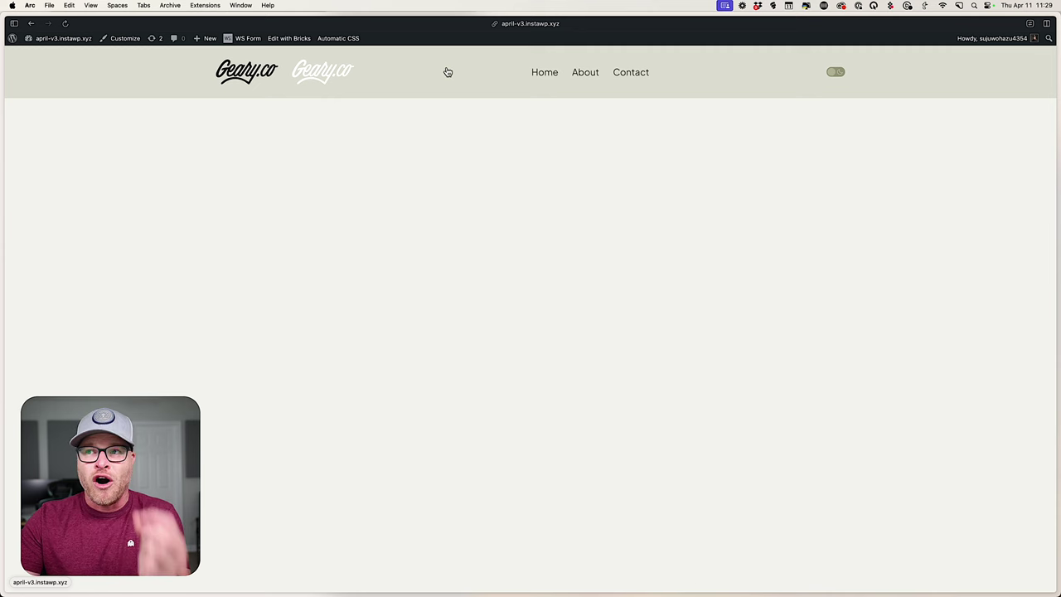
click(835, 73)
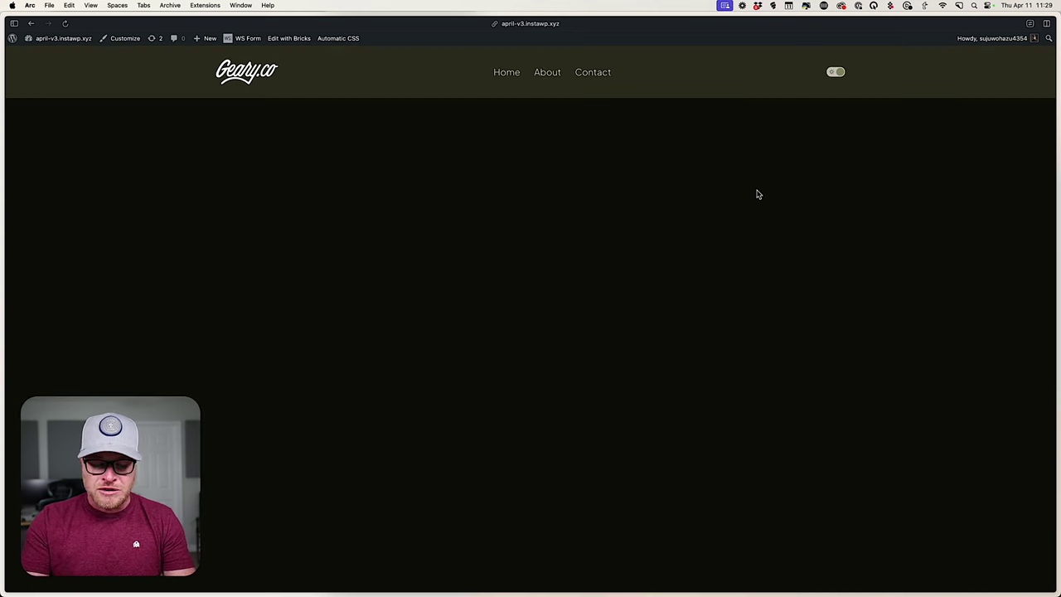
click(835, 72)
key(ctrl+shift+s)
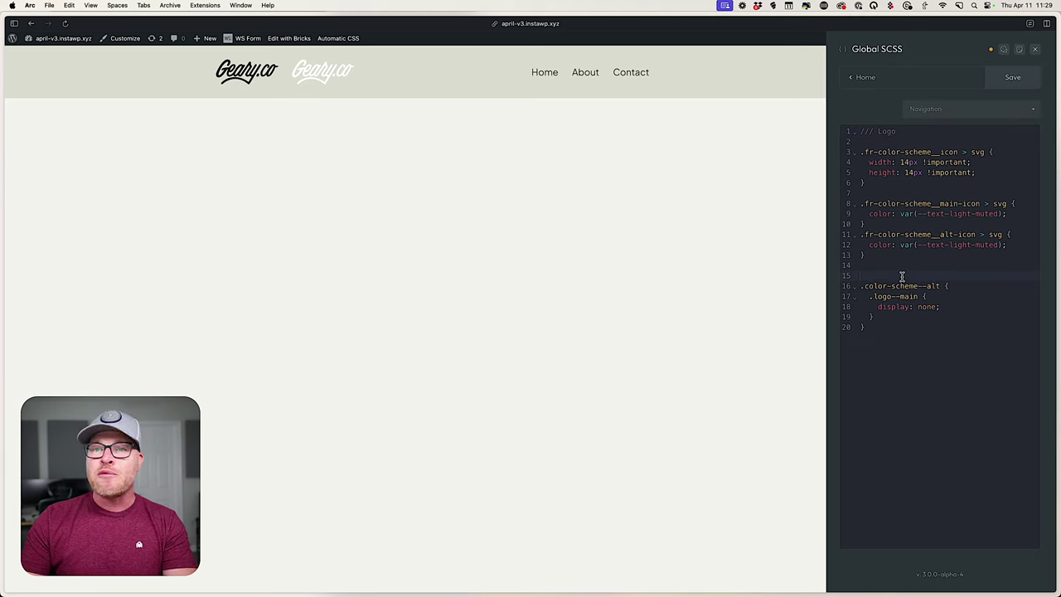
Add a .logo--alt rule with display: none above the .color-scheme--alt rule.
text(olor-schem)
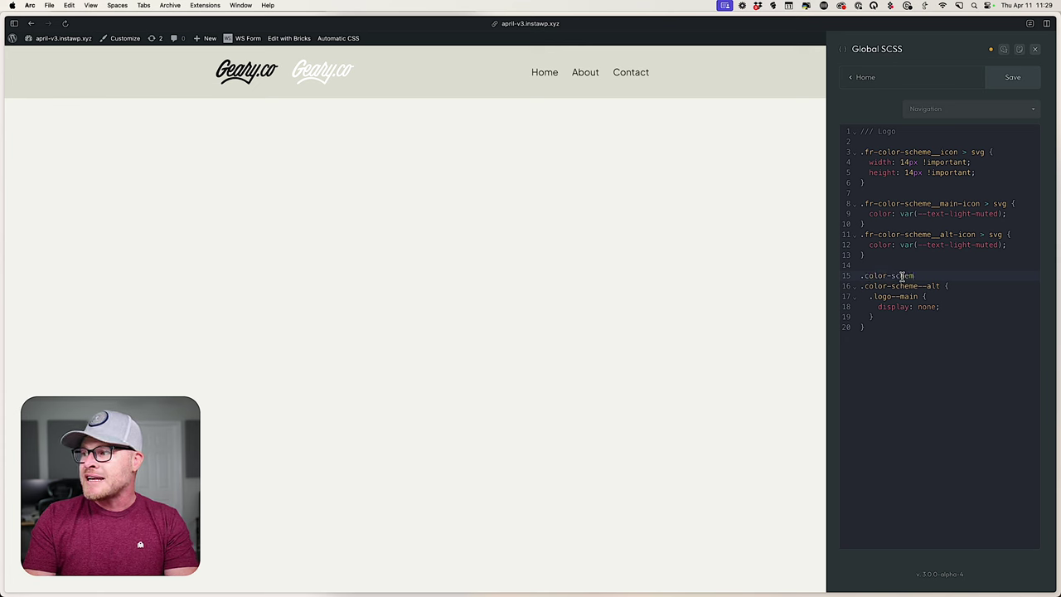
key(BackSpace)
key(BackSpace)
key(BackSpace)
key(BackSpace)
key(BackSpace)
key(BackSpace)
key(BackSpace)
key(BackSpace)
key(BackSpace)
key(BackSpace)
key(BackSpace)
text(logo--alt {)
key(Return)
text(display)
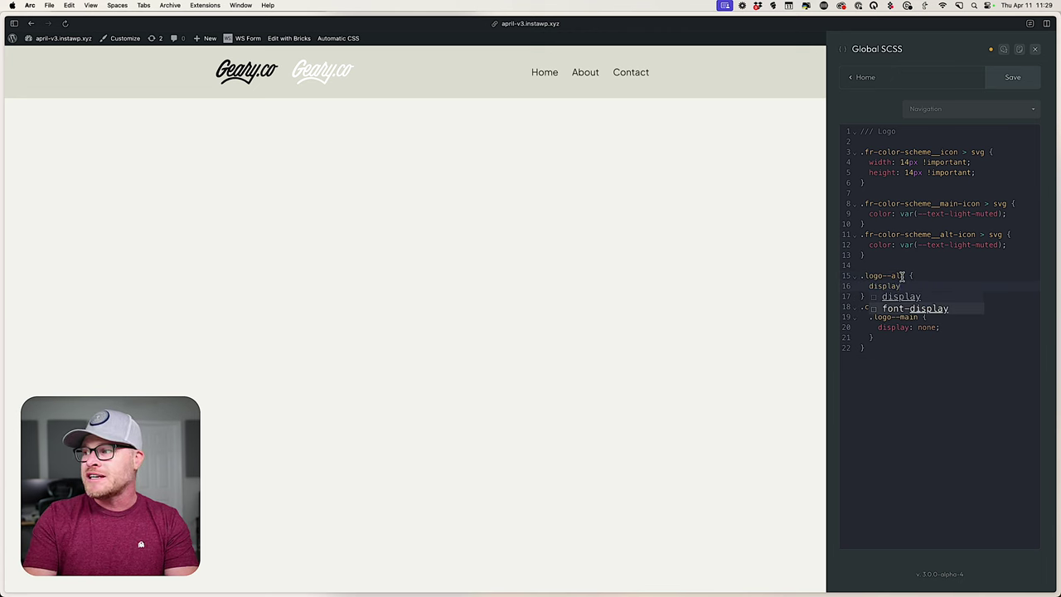
text(: none;)
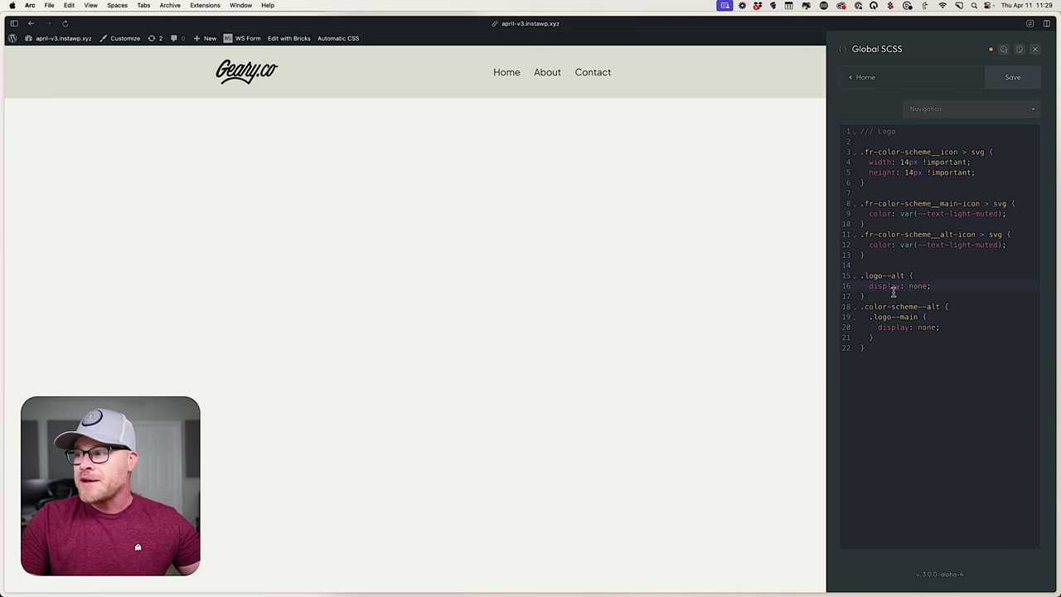
Close the Automatic.css settings and switch the page to the dark color scheme to check the header logo.
drag(941, 306, 870, 319)
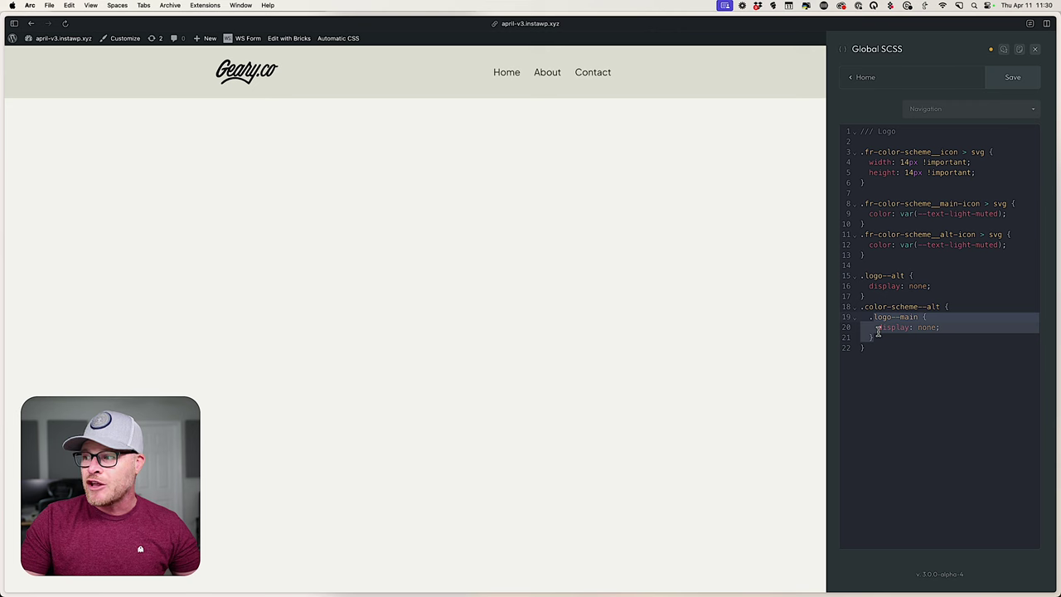
click(1032, 53)
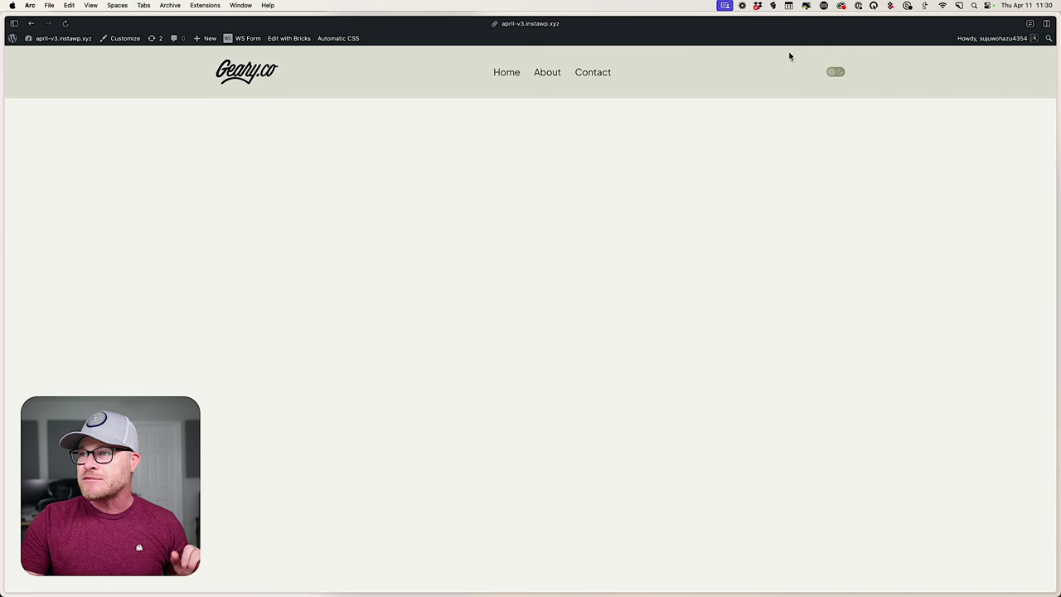
click(835, 72)
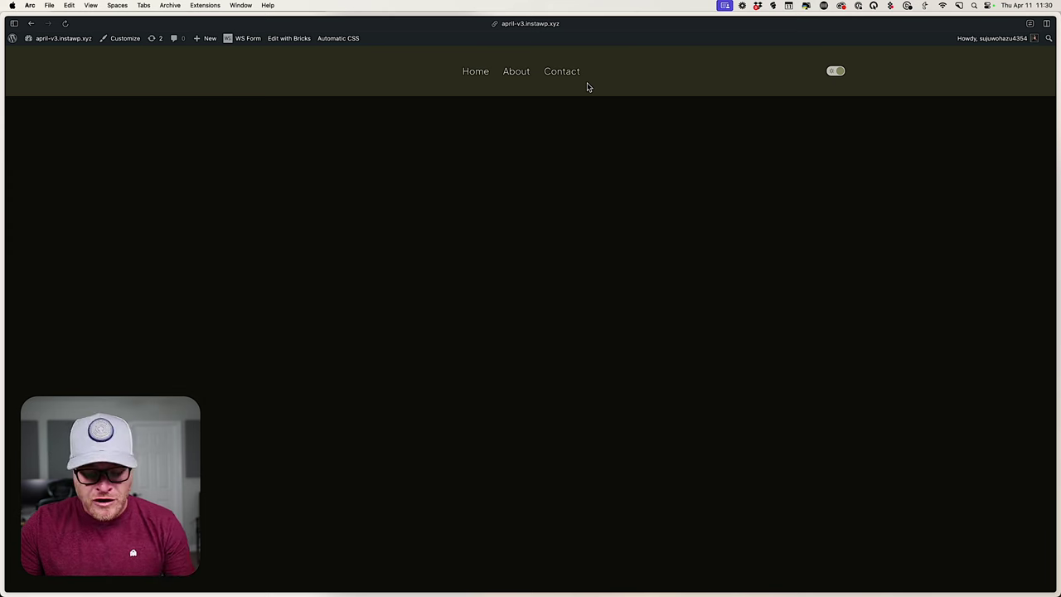
Reopen the Global SCSS and select the .logo--alt rule for review.
key(super+shift+e)
click(920, 298)
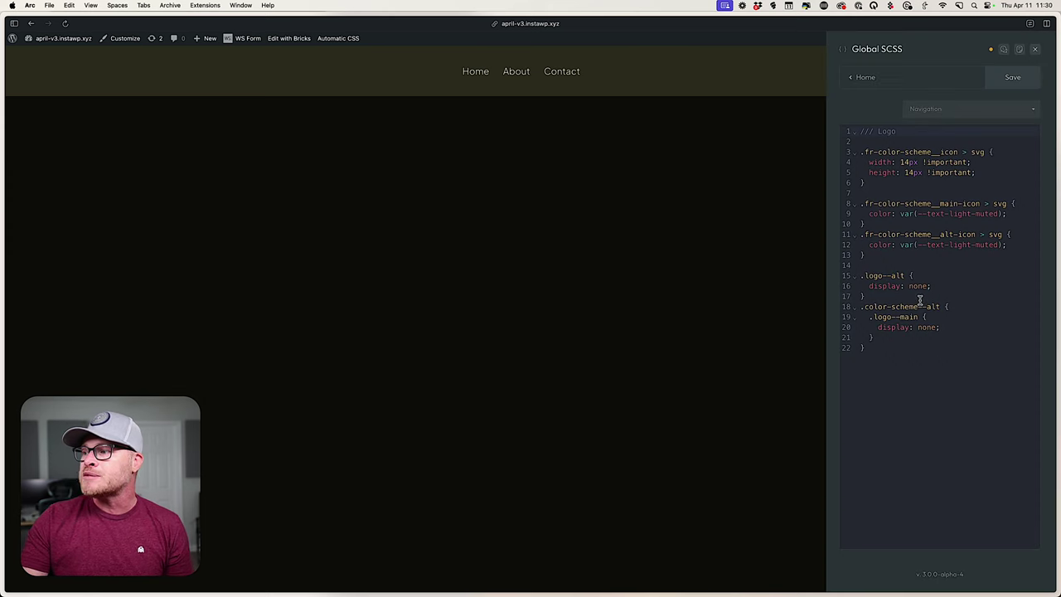
drag(860, 275, 864, 294)
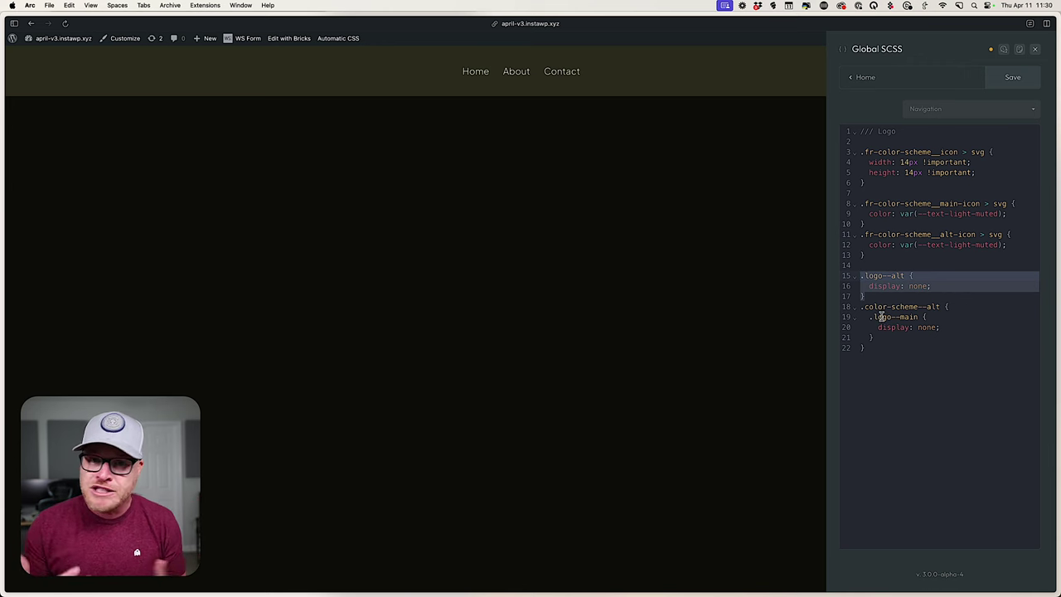
Nest a .logo--alt rule with display: flex inside .color-scheme--alt, below the .logo--main rule.
drag(939, 307, 859, 307)
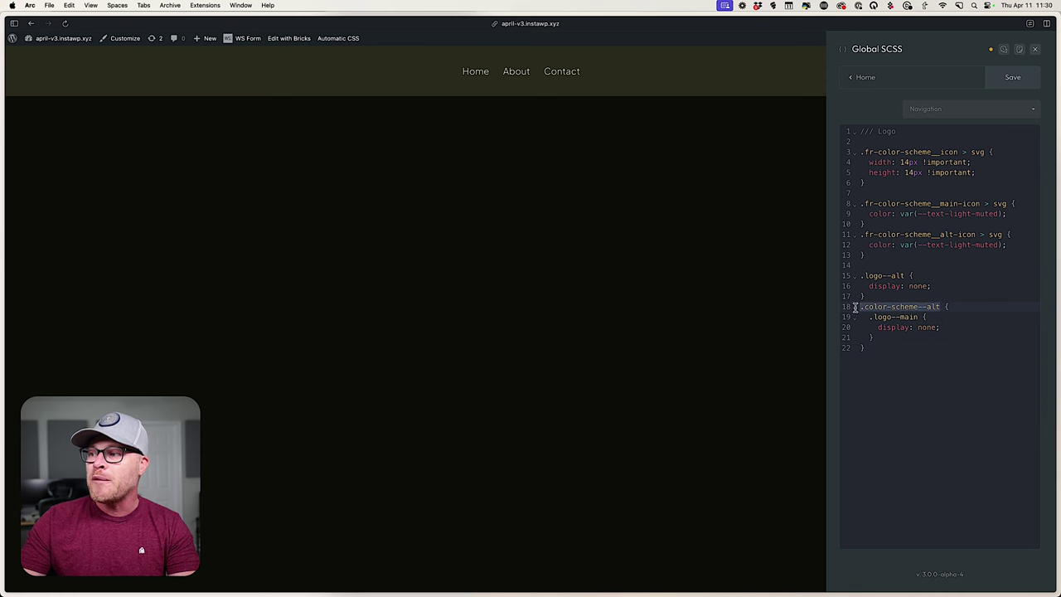
click(883, 362)
click(885, 332)
key(Return)
text(.)
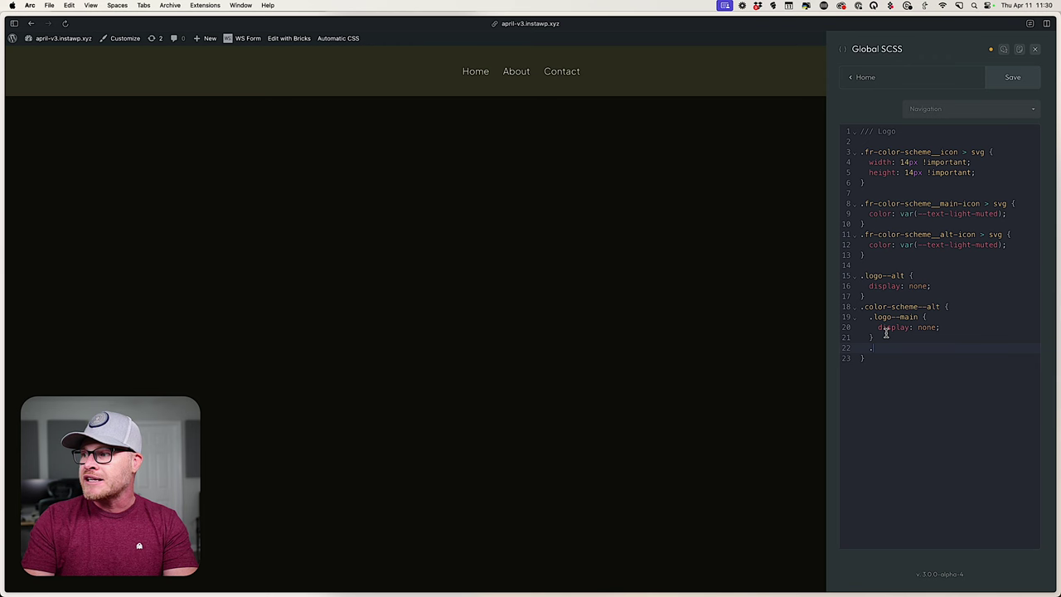
text(logo--alt {)
key(Return)
text(dis)
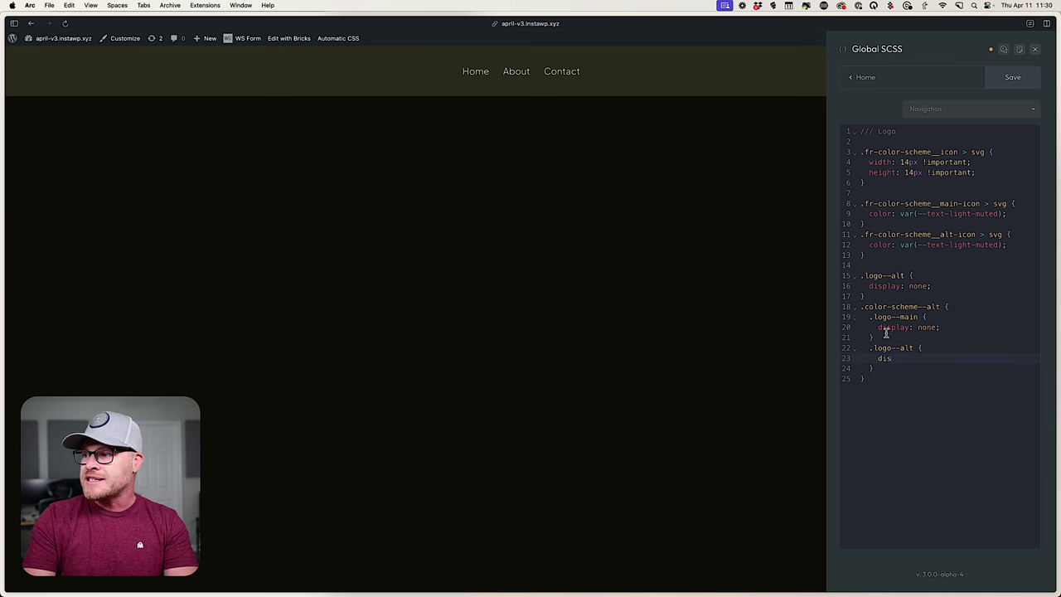
text(play: flex;)
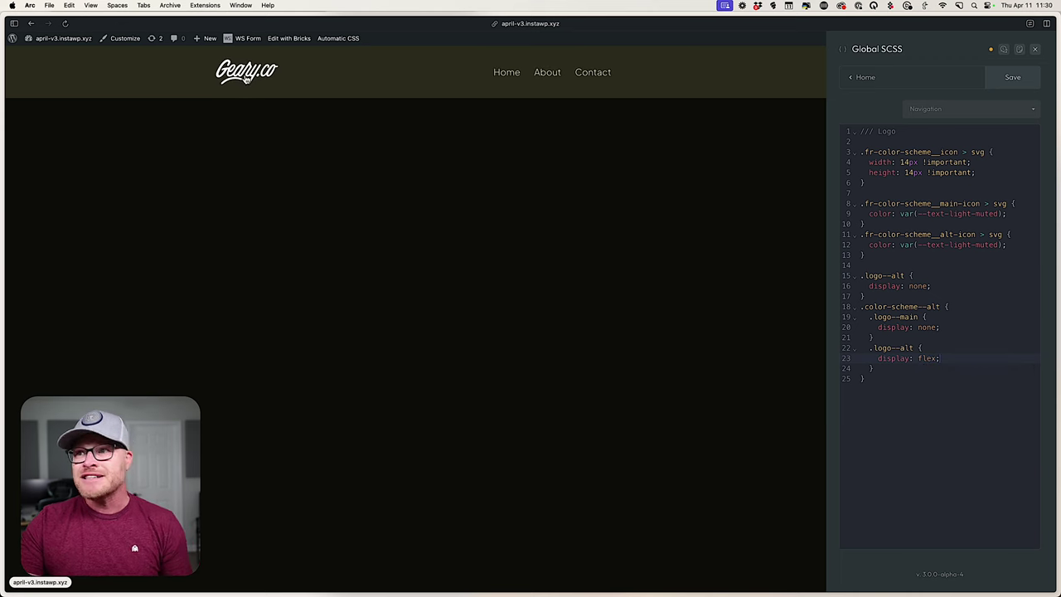
Close the Automatic.css settings and toggle the page between light and dark schemes to check the header logo.
click(1019, 51)
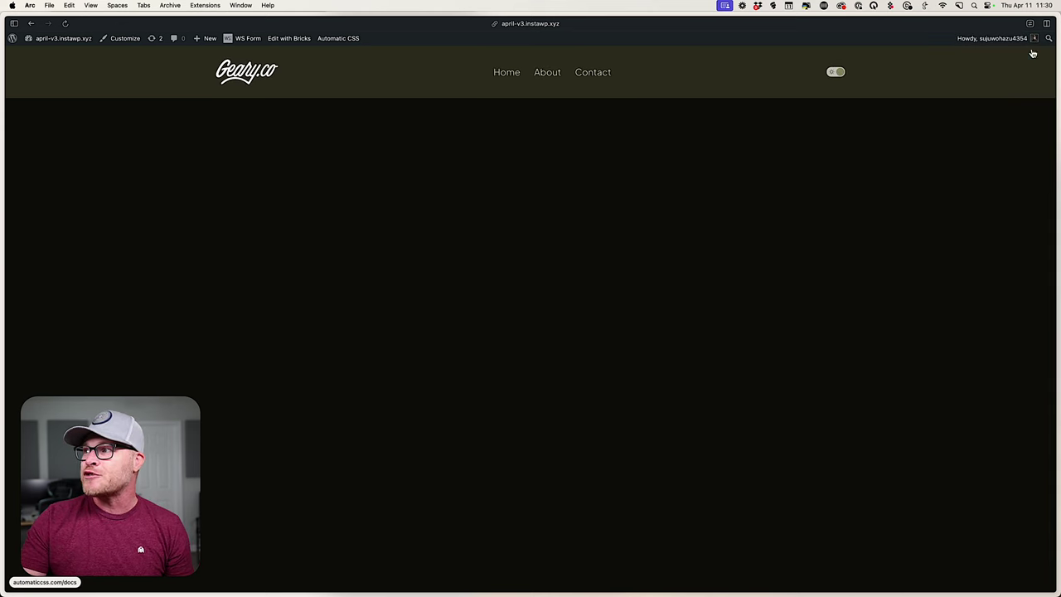
click(833, 74)
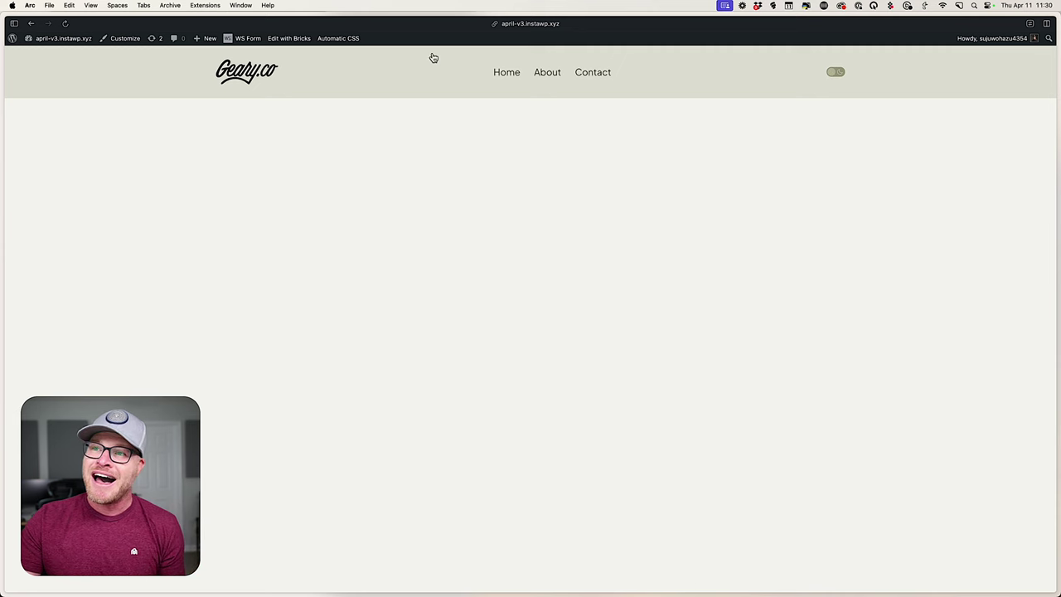
click(837, 74)
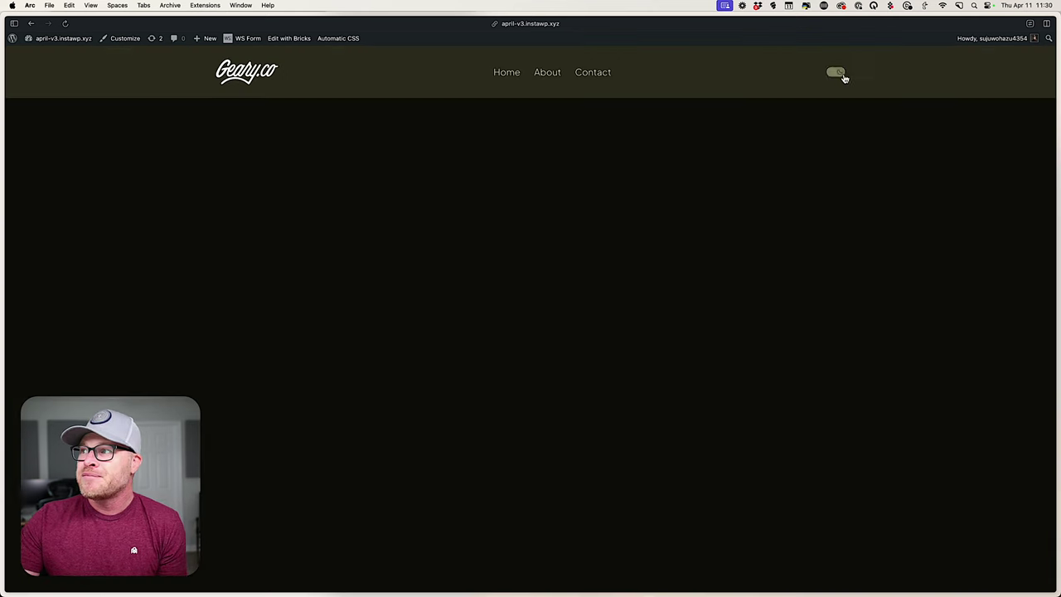
click(839, 75)
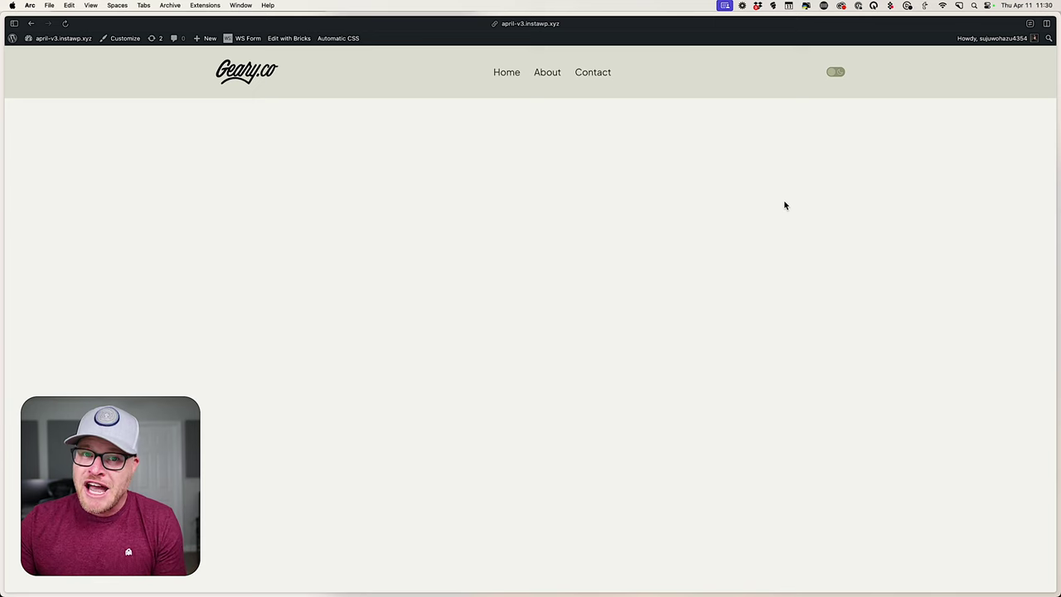
Save the Global SCSS changes, close the settings and reload the page.
key(super+shift+s)
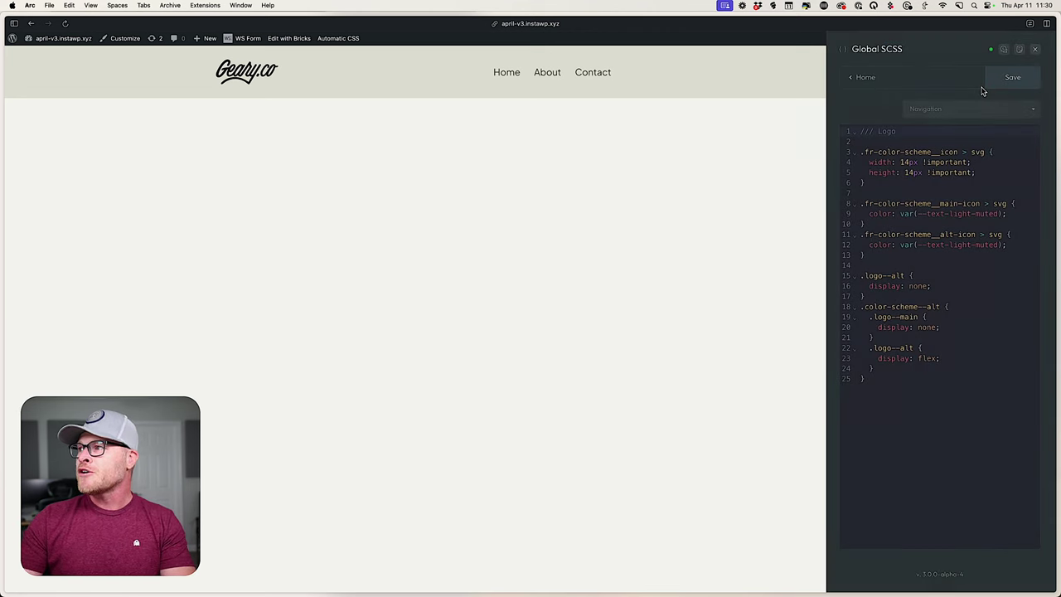
key(Escape)
key(super+r)
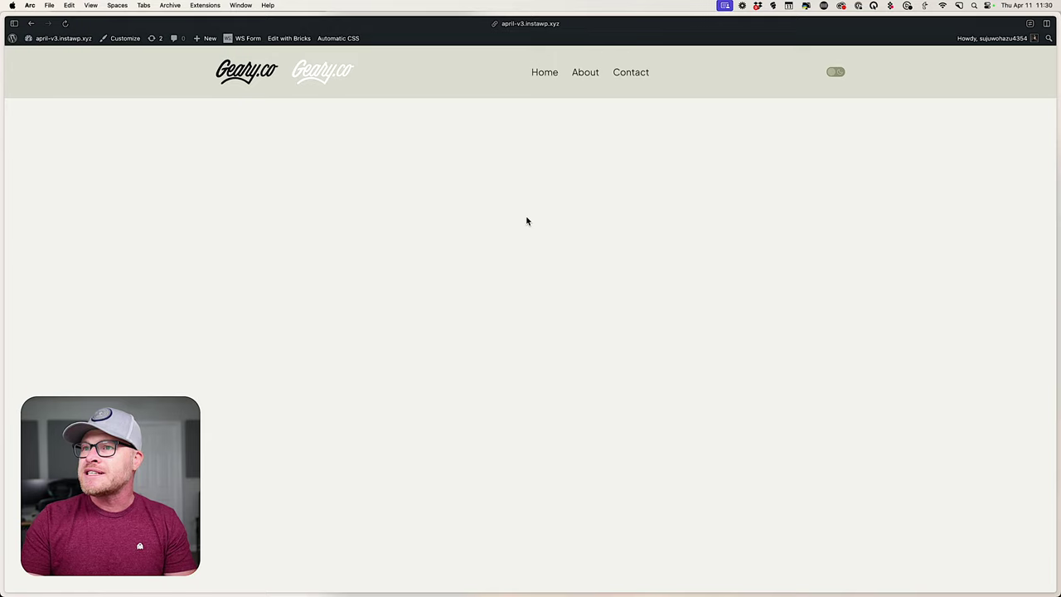
Inspect the white logo's figure element in the developer tools, examining its classes and the display rules applied to .logo--alt.
right_click(327, 79)
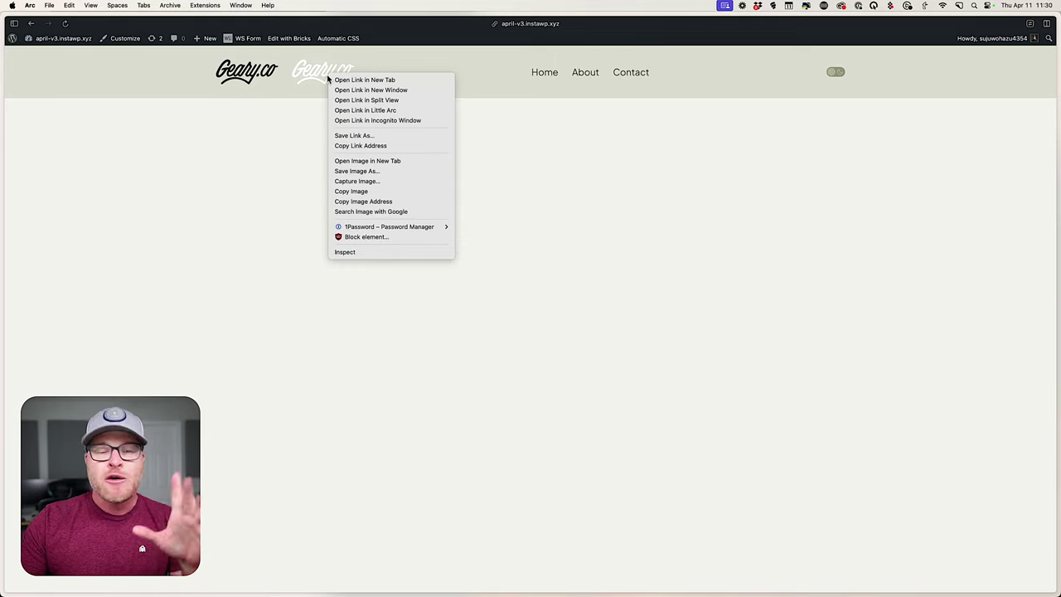
click(372, 253)
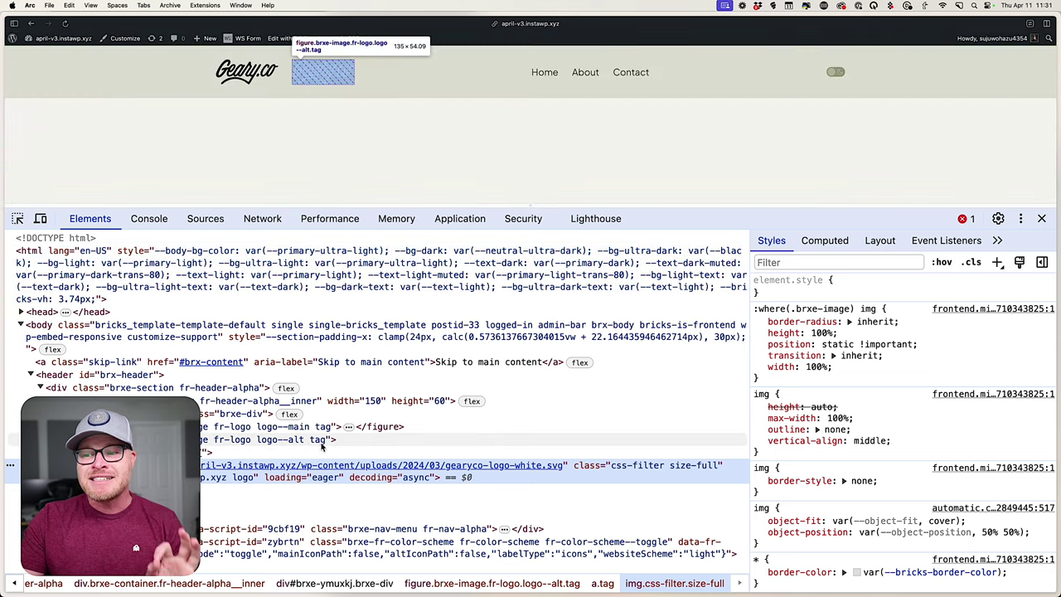
click(315, 440)
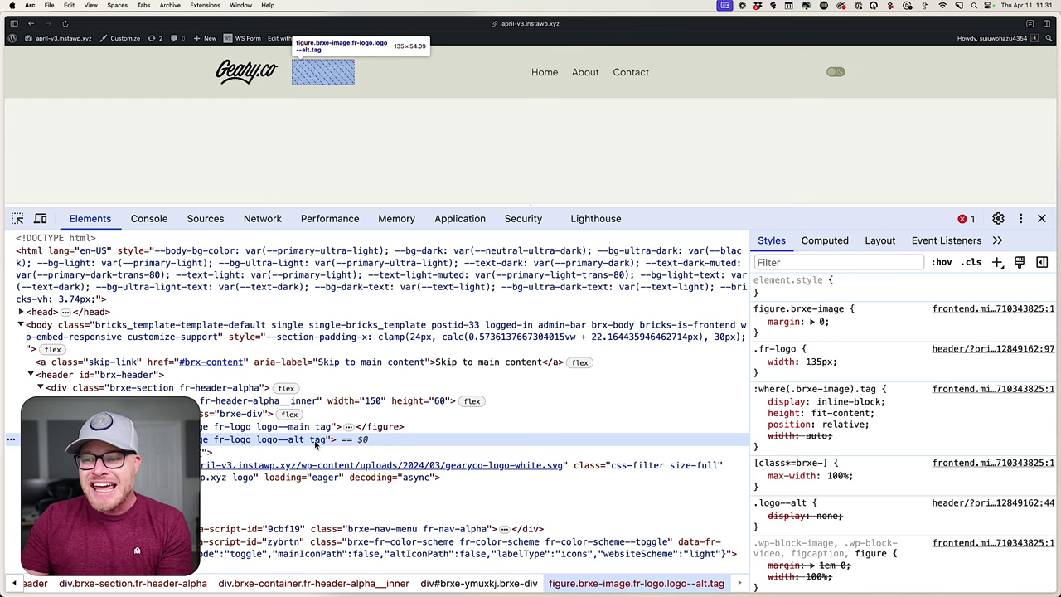
double_click(315, 445)
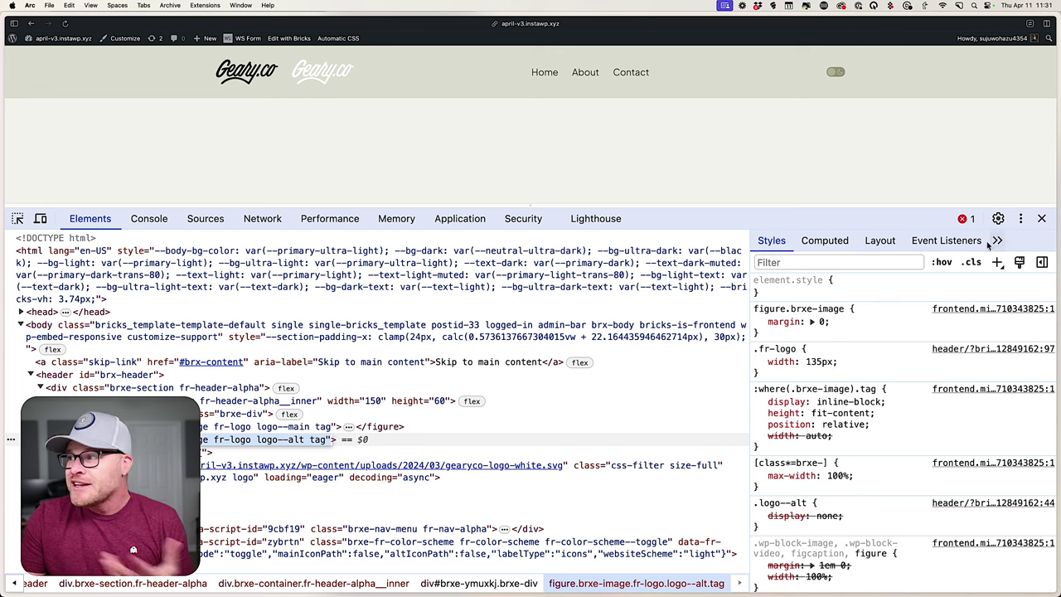
click(1041, 218)
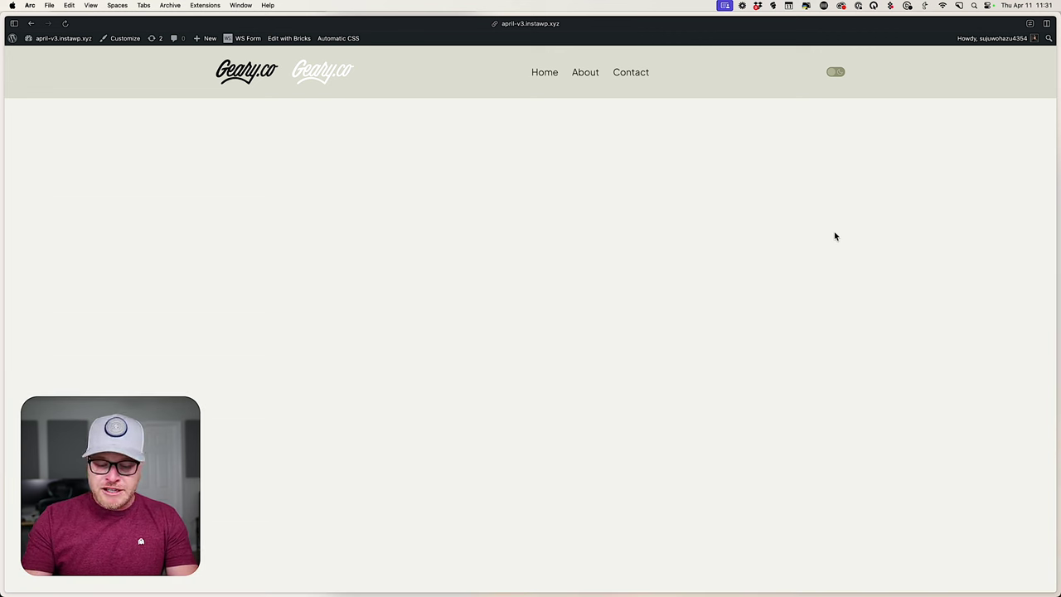
In Global SCSS, change the top-level .logo--alt selector to .logo--alt.tag and save.
key(super+shift+a)
click(933, 379)
click(910, 276)
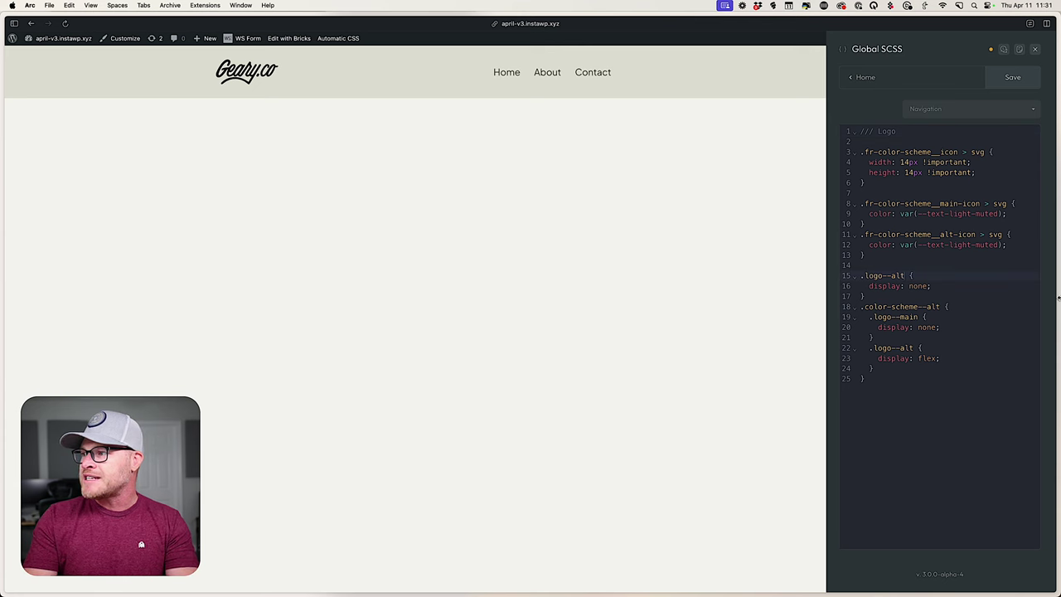
text(.tag)
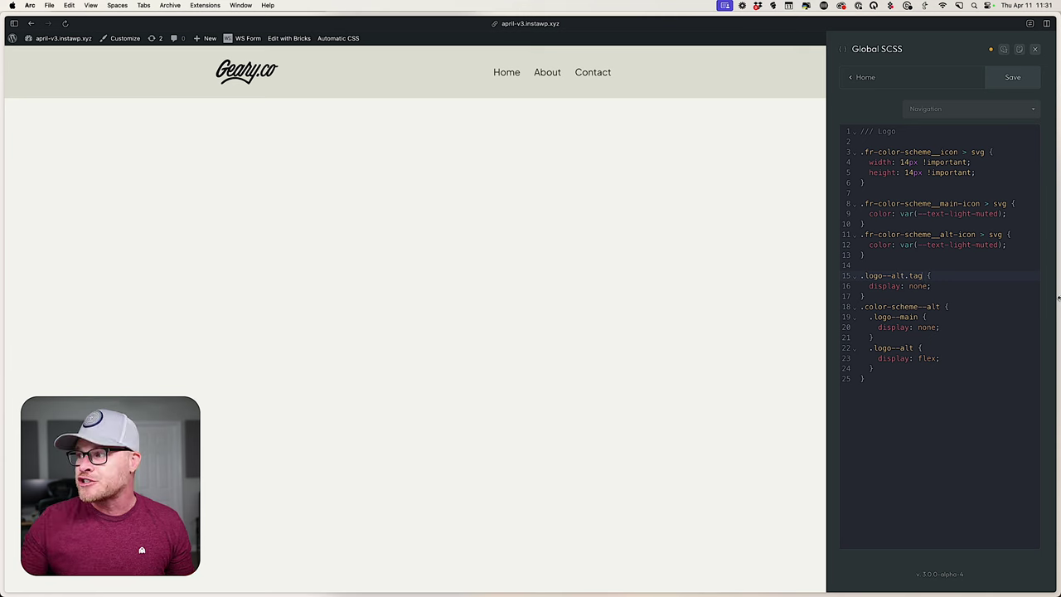
click(1011, 79)
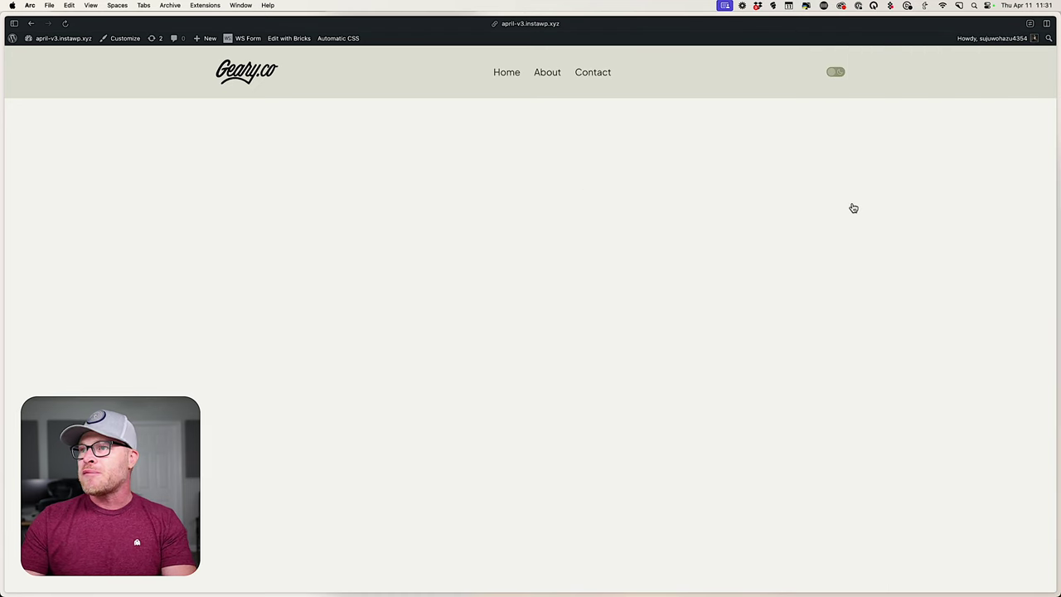
Toggle the color scheme on the header template page to check that the correct logo shows in each scheme.
click(834, 72)
click(835, 72)
click(835, 72)
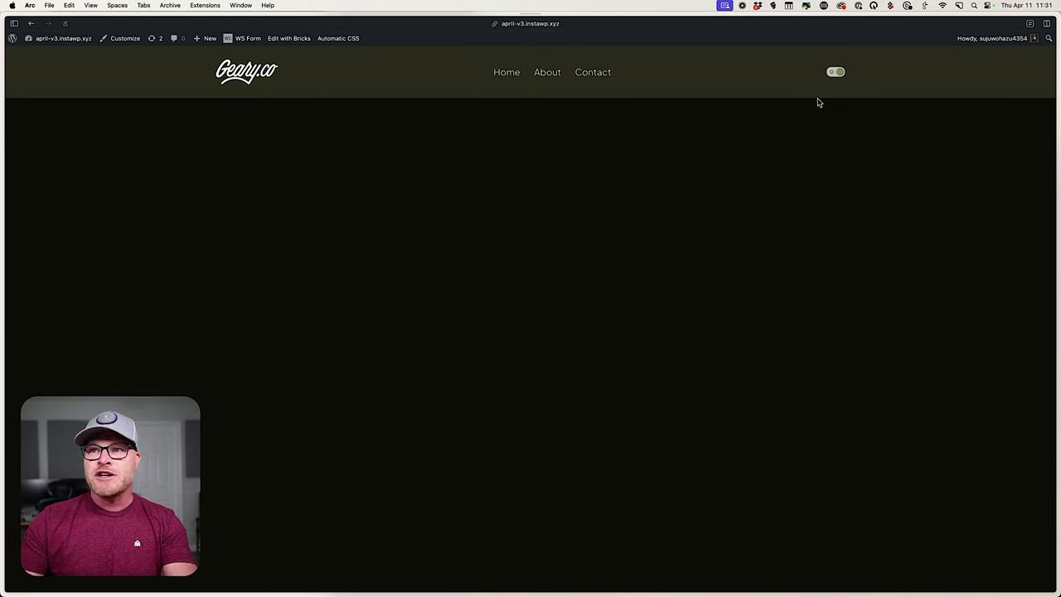
click(837, 74)
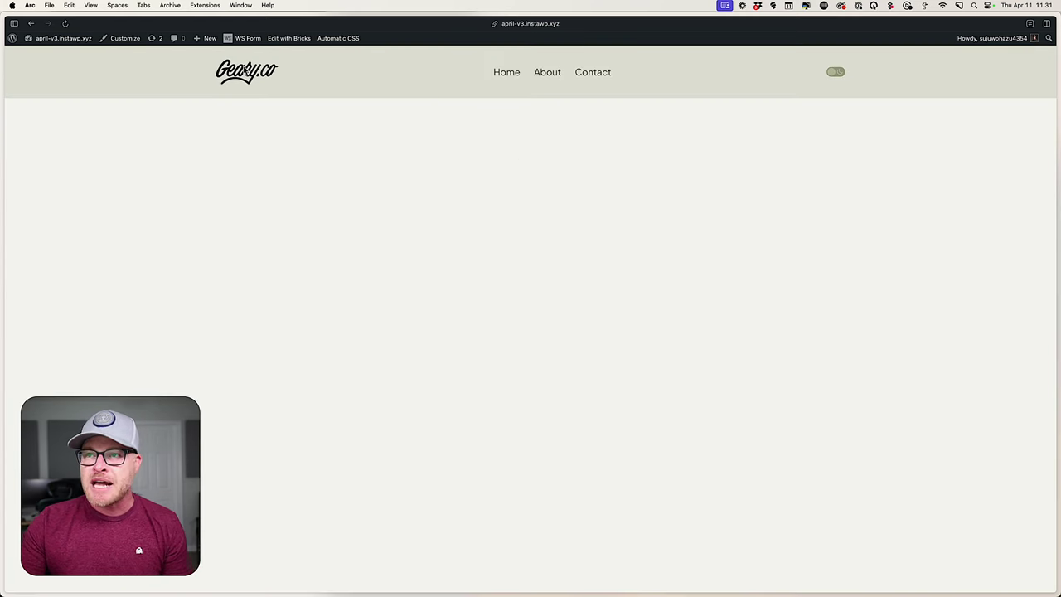
click(246, 72)
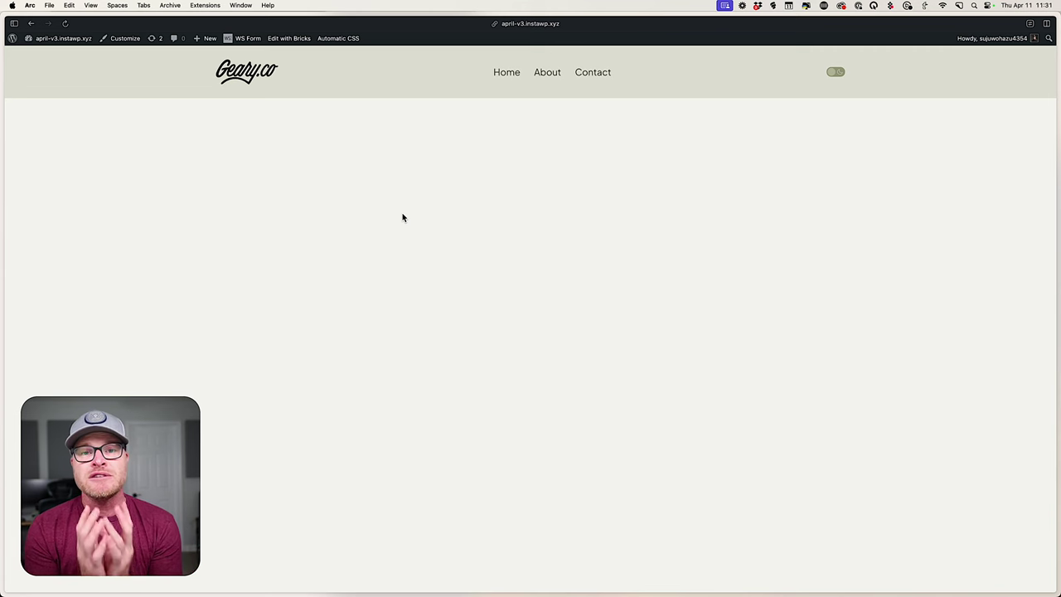
Open the Home page and toggle its color scheme repeatedly to check the logo swap against real content.
click(512, 72)
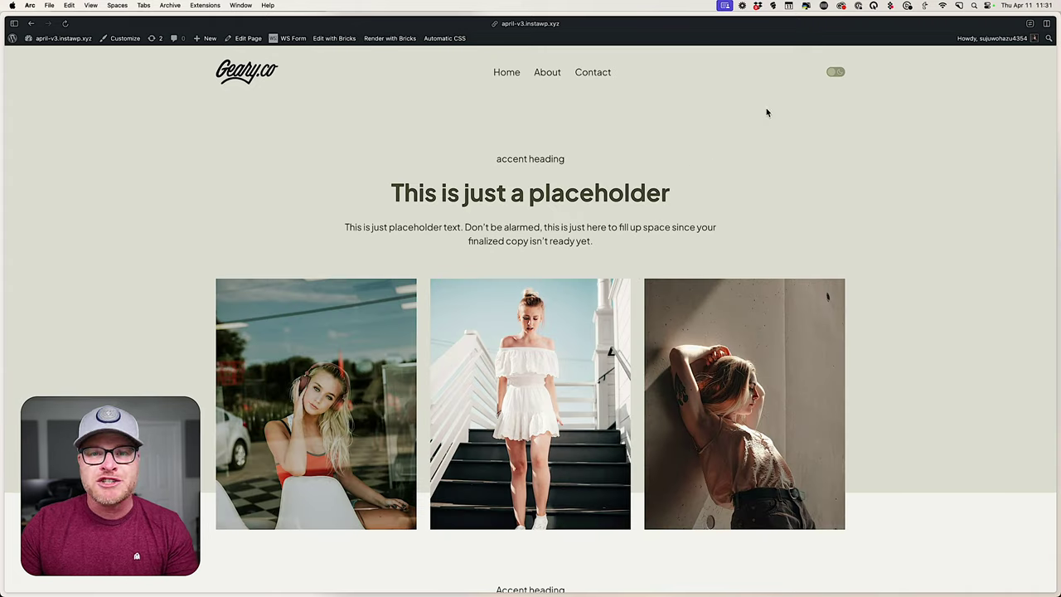
click(835, 73)
click(835, 73)
click(835, 73)
click(834, 73)
click(834, 73)
click(834, 73)
click(835, 76)
click(836, 76)
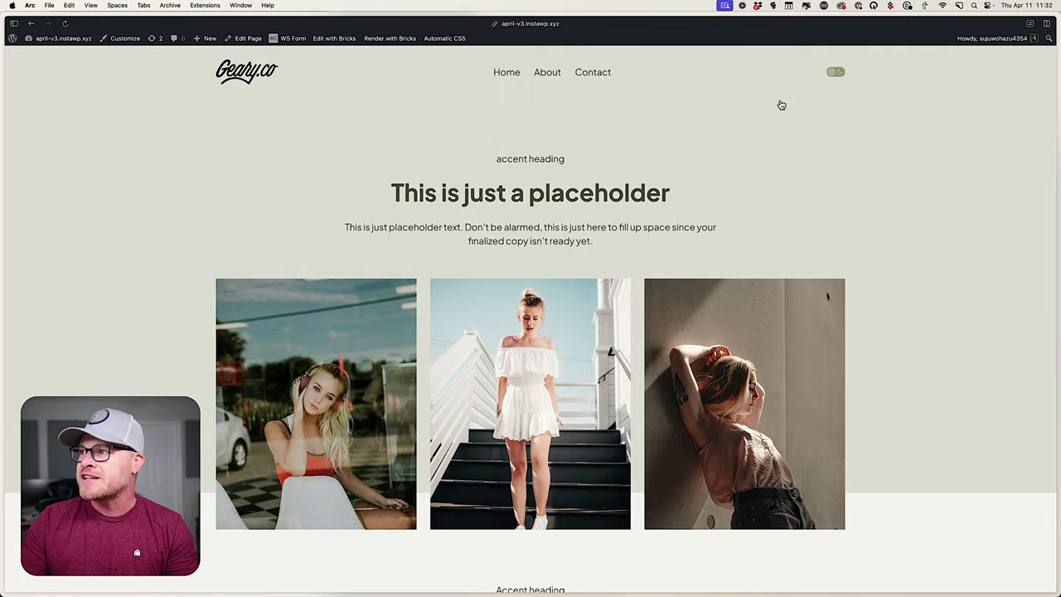
Clear the site's local storage in the developer tools, close them and reload the Home page.
right_click(366, 157)
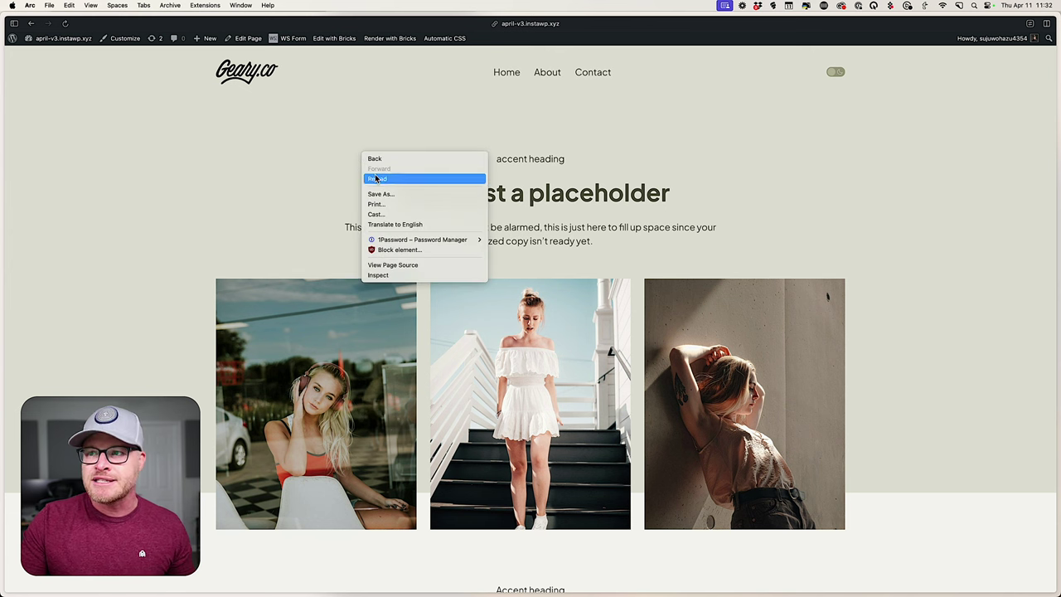
click(389, 275)
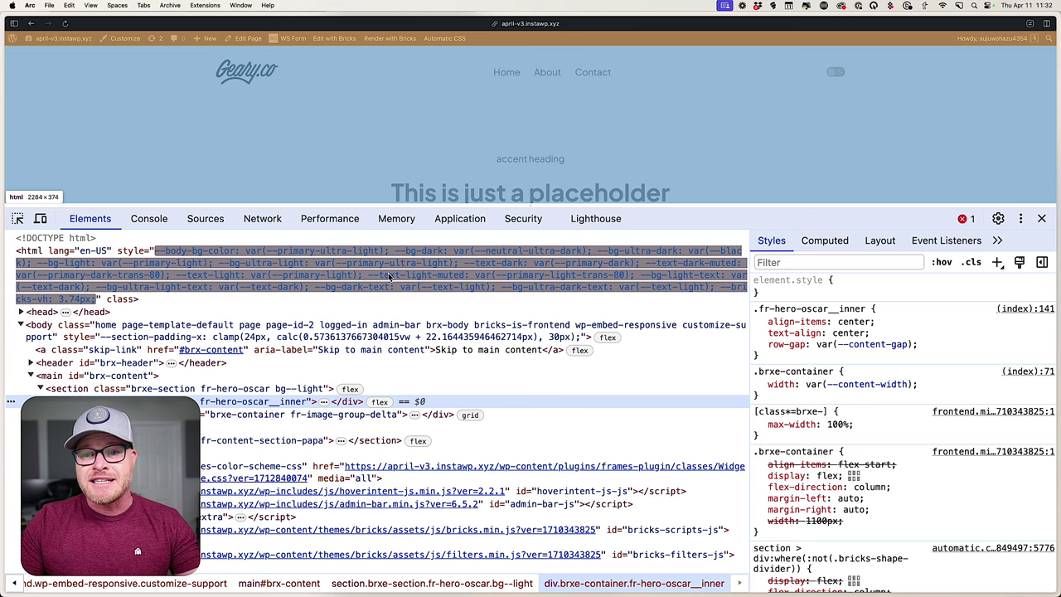
click(447, 218)
right_click(92, 362)
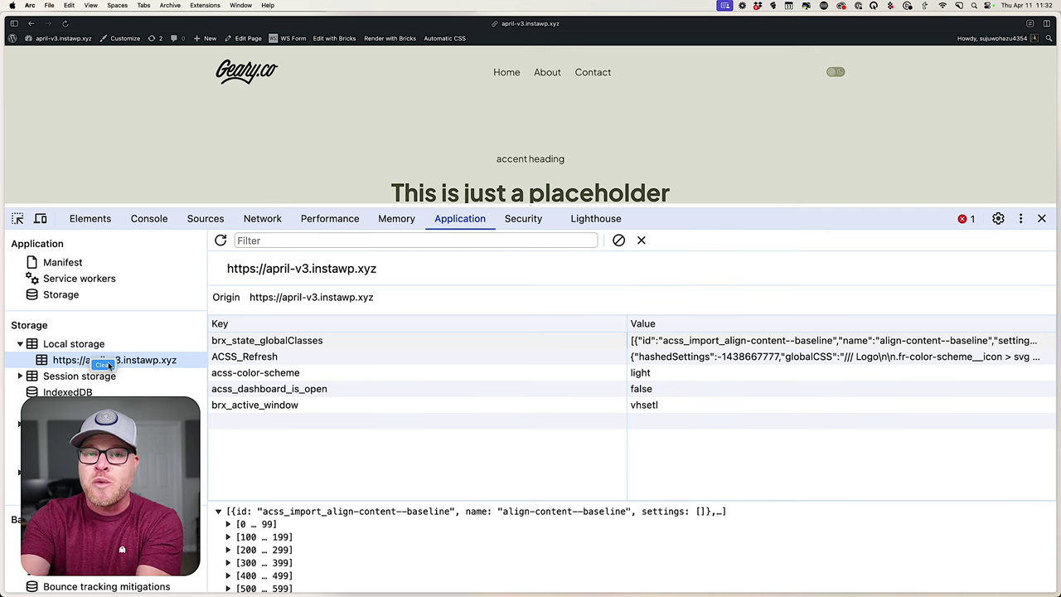
click(105, 364)
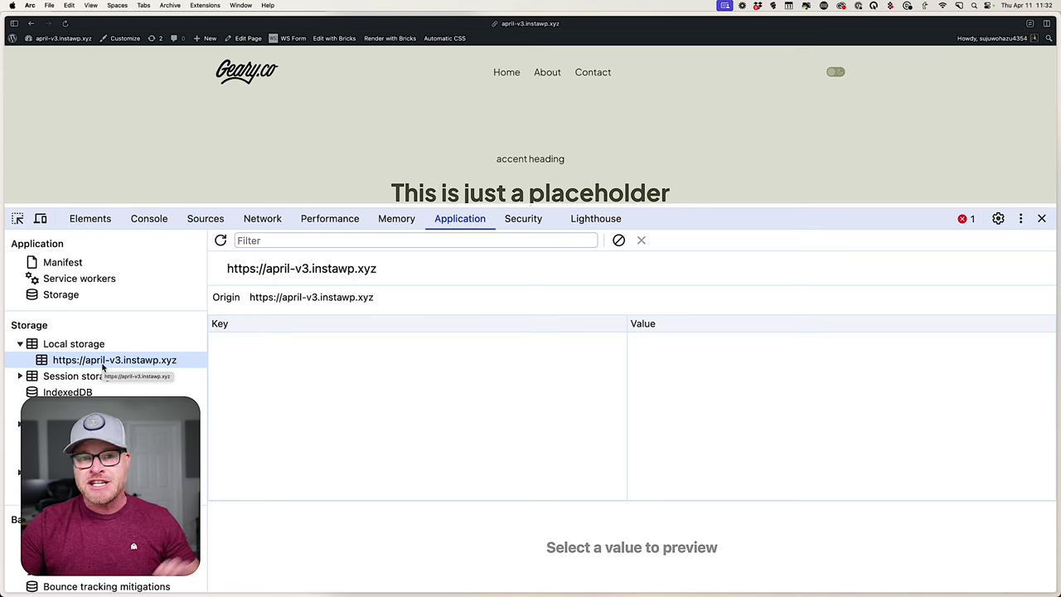
click(1042, 218)
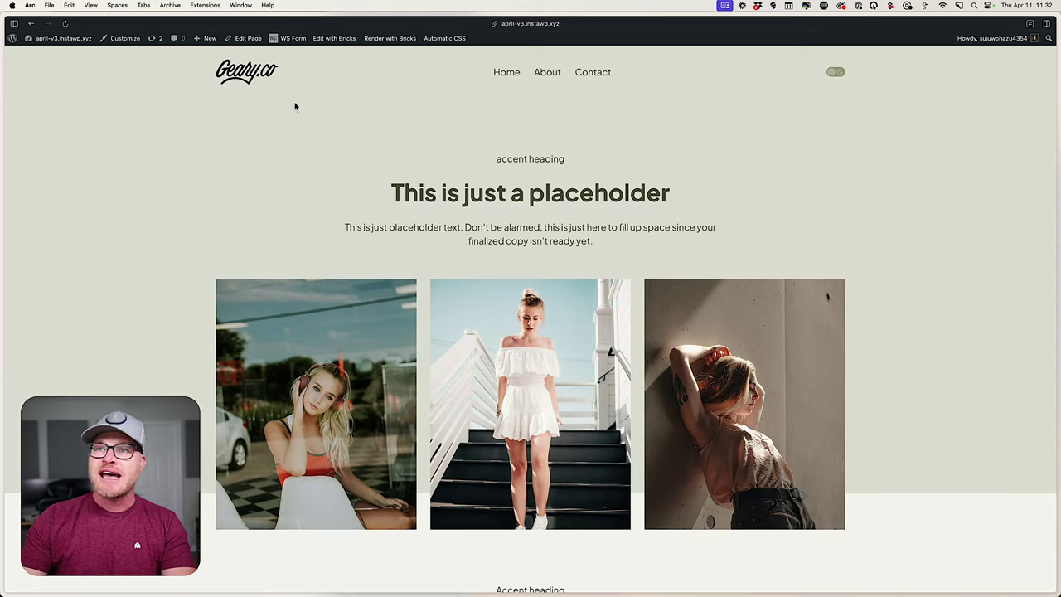
key(super+r)
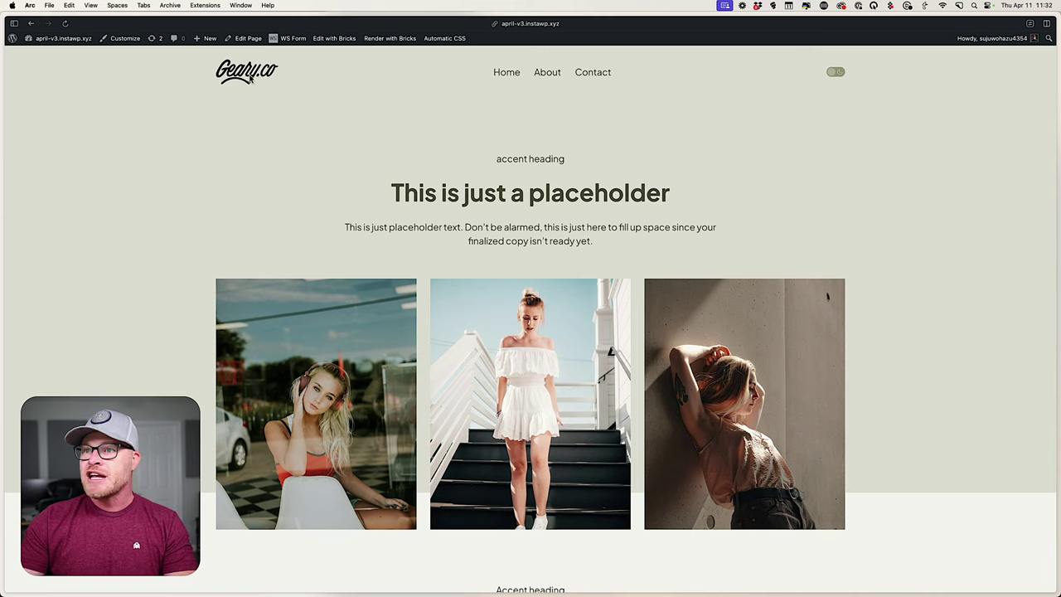
In System Settings, switch the macOS appearance to Dark and back to Light, checking the page's scheme and logo after each change.
mouse_move(593, 580)
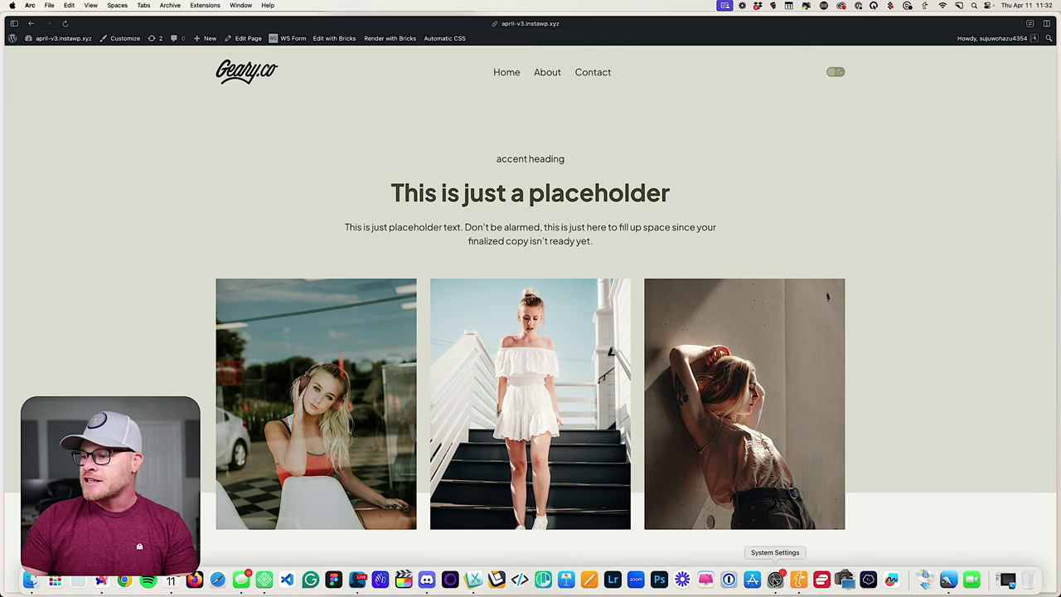
click(774, 579)
click(260, 52)
click(419, 152)
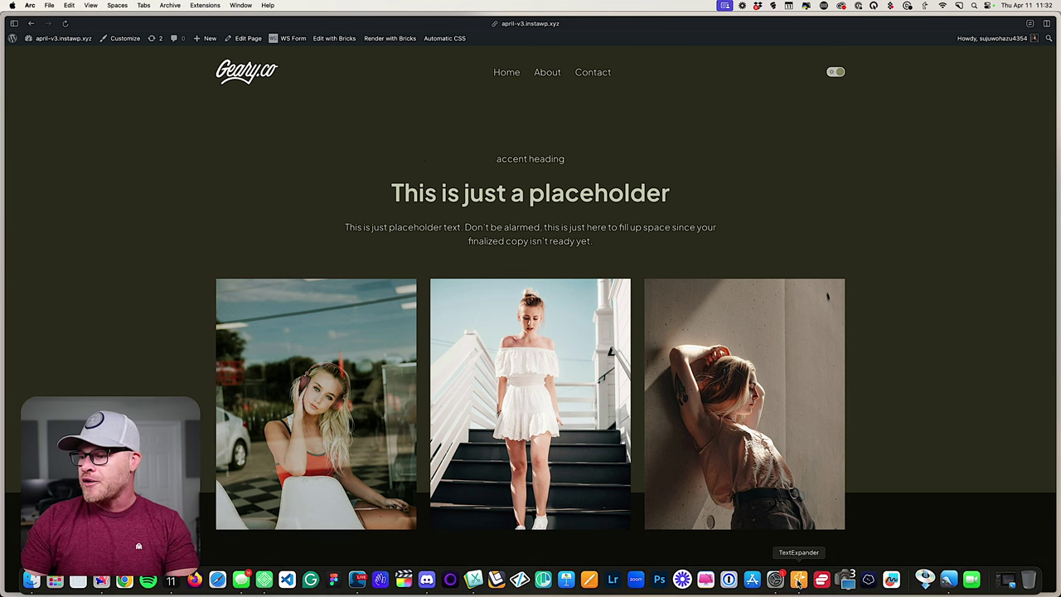
click(775, 578)
click(214, 57)
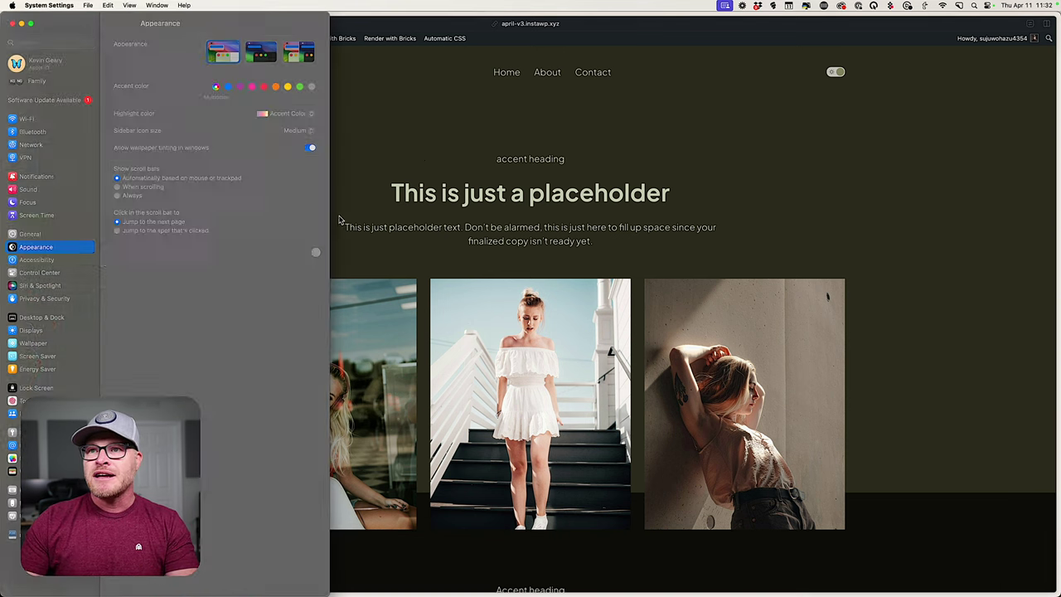
click(422, 172)
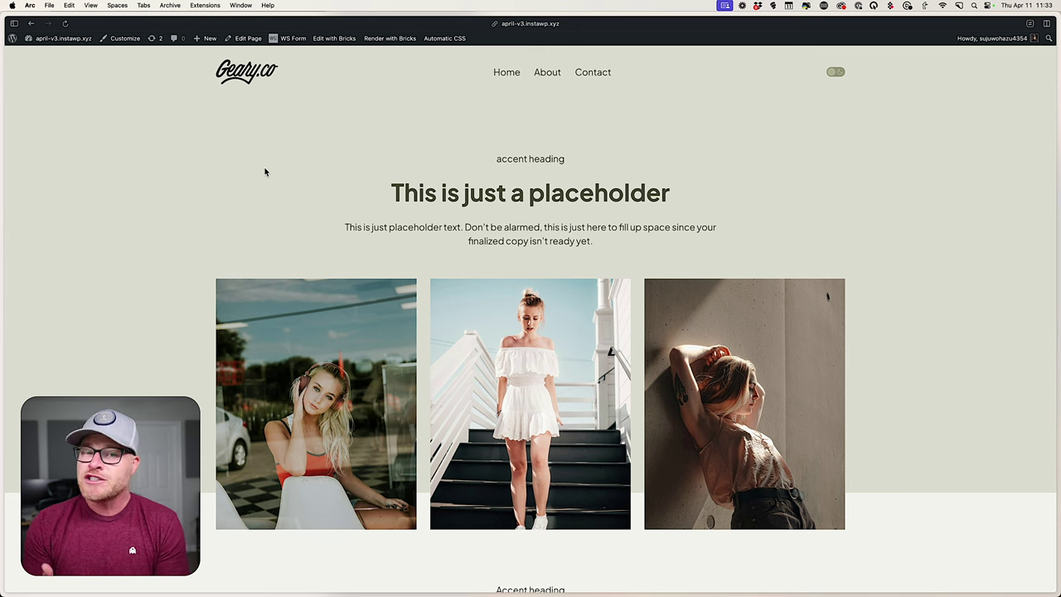
Switch the Home page to dark and back to light with its header toggle to recheck the logo.
click(836, 73)
click(835, 74)
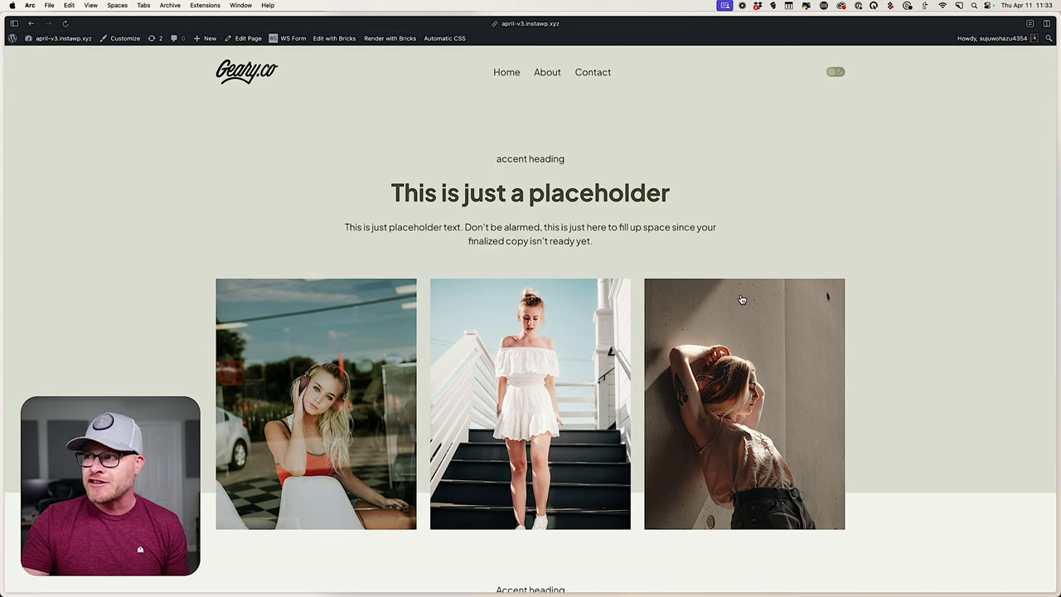
click(835, 72)
click(835, 73)
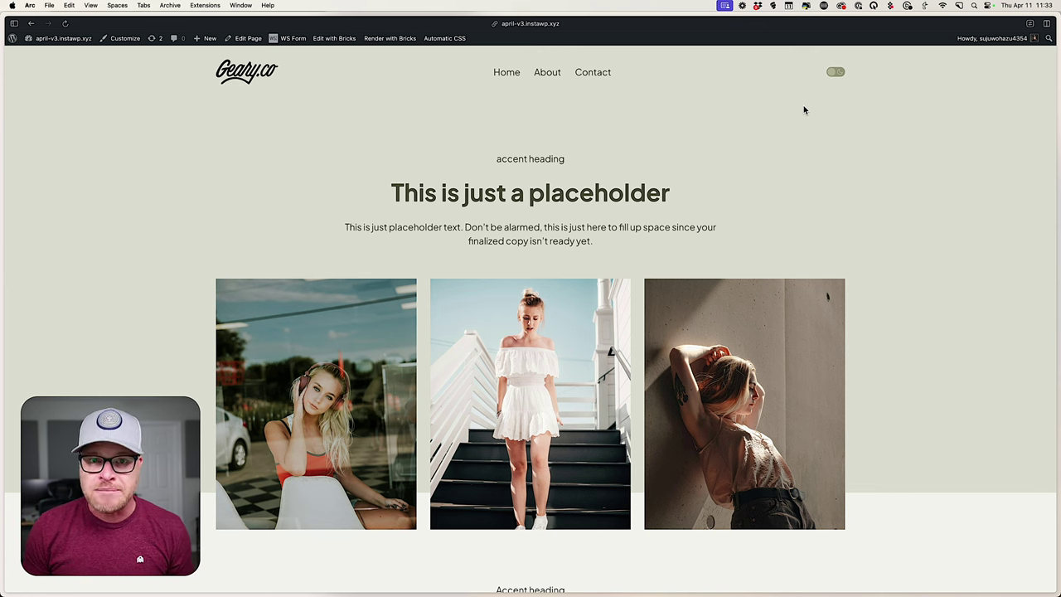
Reopen the Global SCSS, select the complete set of logo display rules for review and close the settings.
key(ctrl+shift+a)
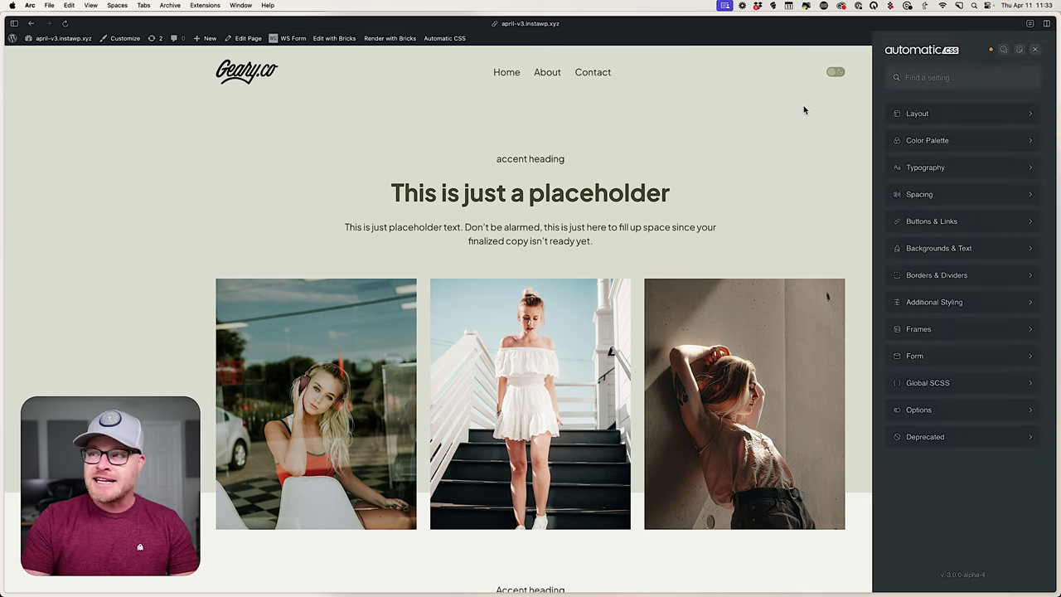
click(950, 391)
drag(931, 390, 855, 277)
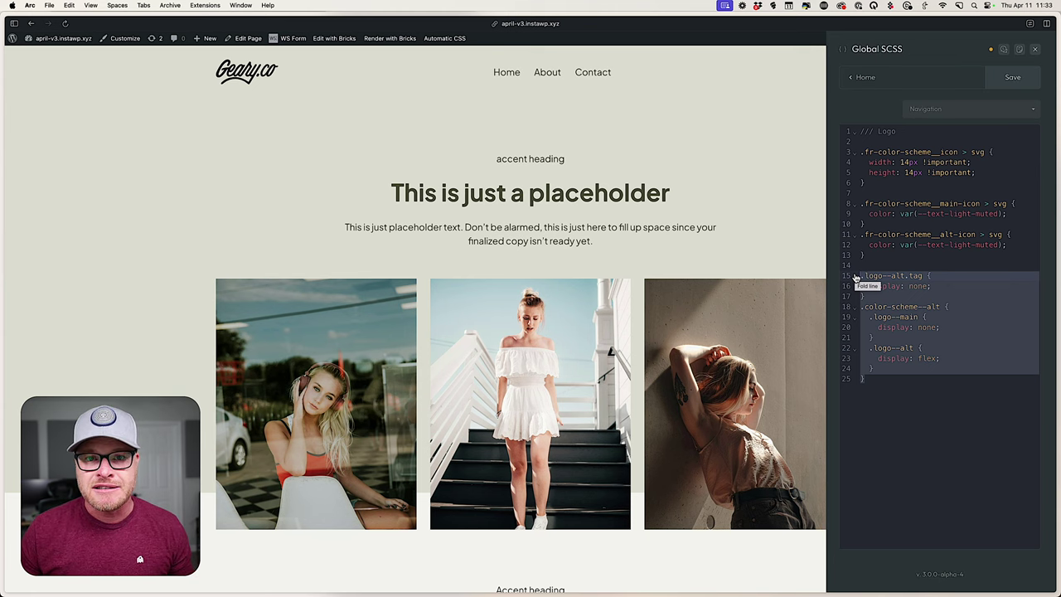
click(1035, 50)
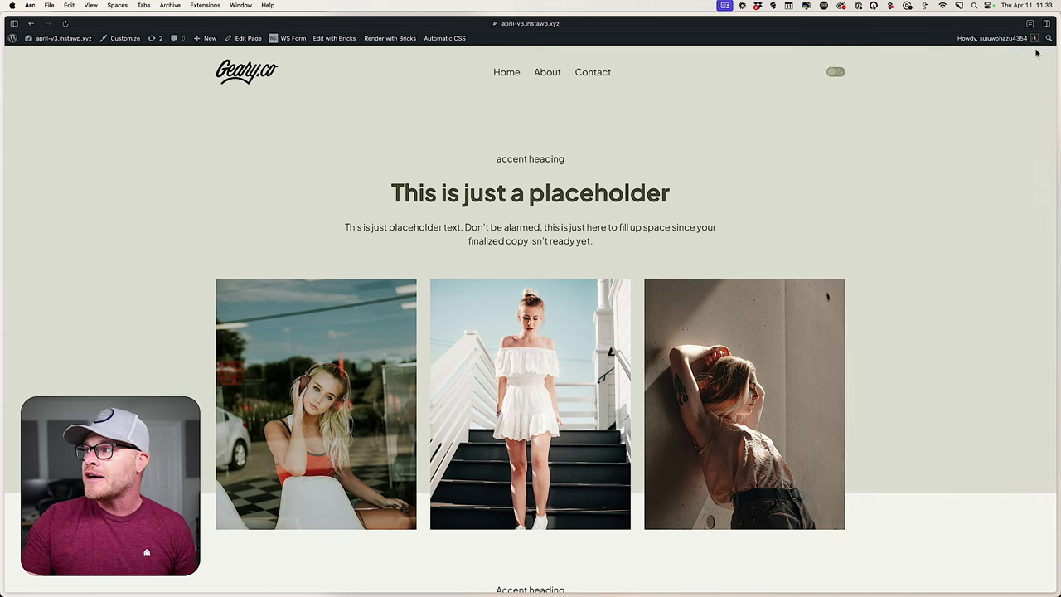